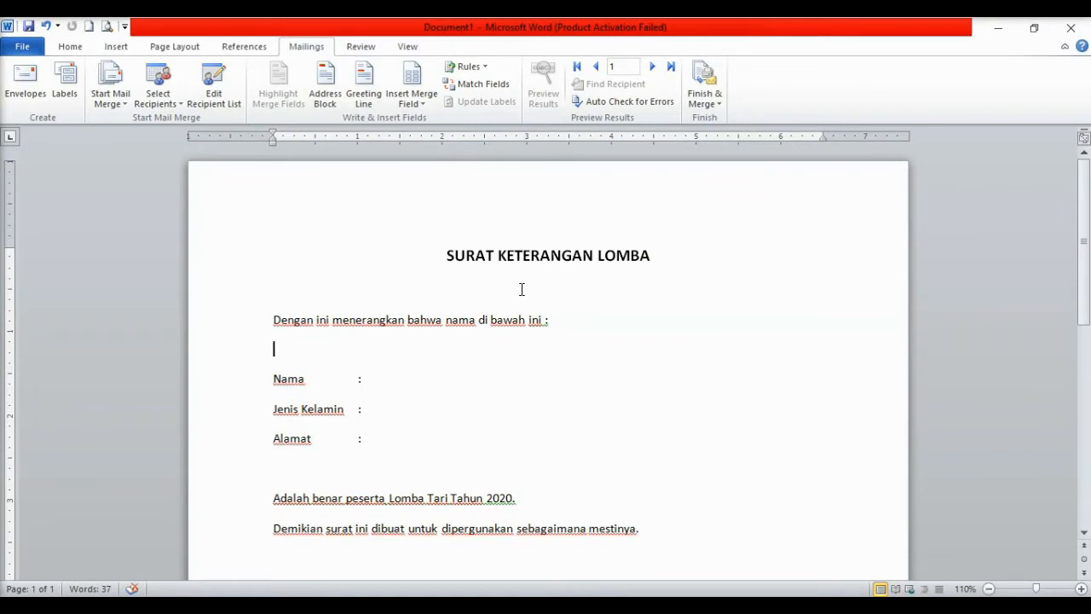
Examine the letter's title, the Nama, Jenis Kelamin and Alamat lines, and the closing text
{"action": "left_click_drag", "start_coordinate": [443, 255], "coordinate": [658, 258]}
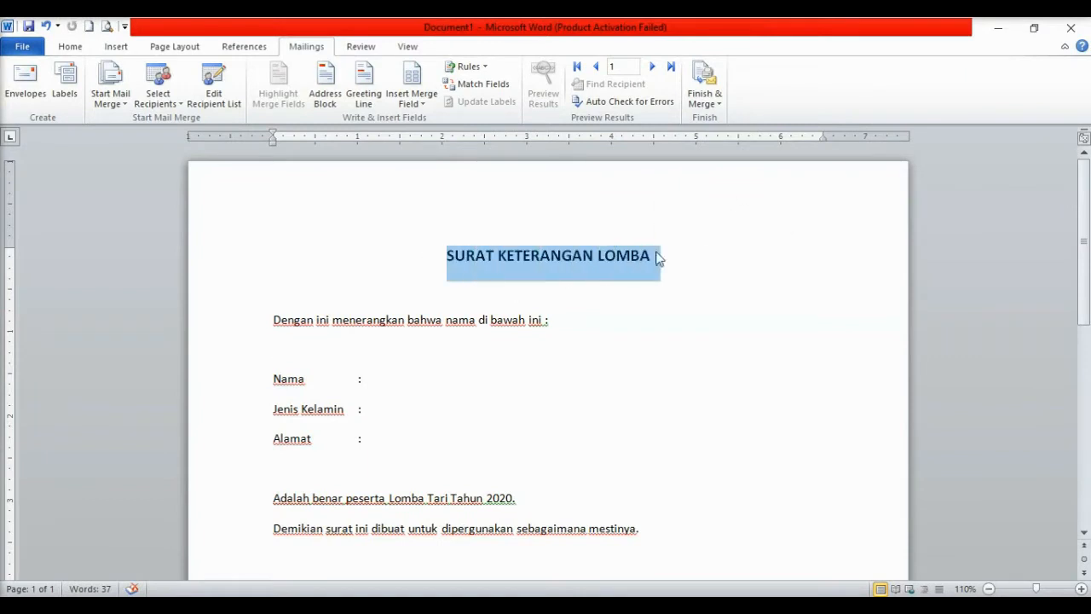
{"action": "left_click", "coordinate": [658, 399]}
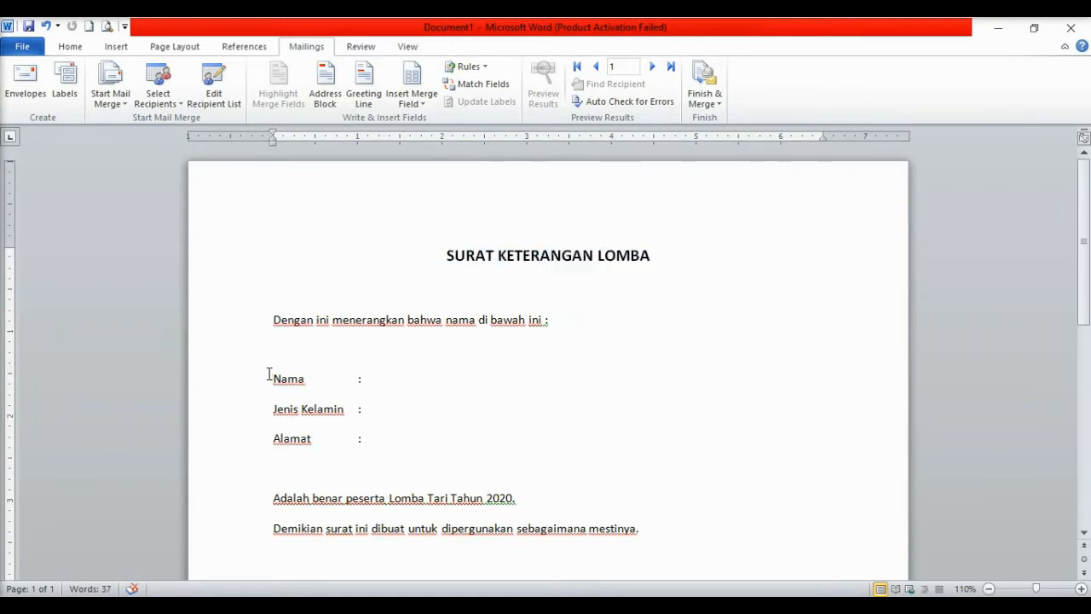
{"action": "left_click_drag", "start_coordinate": [269, 375], "coordinate": [368, 436]}
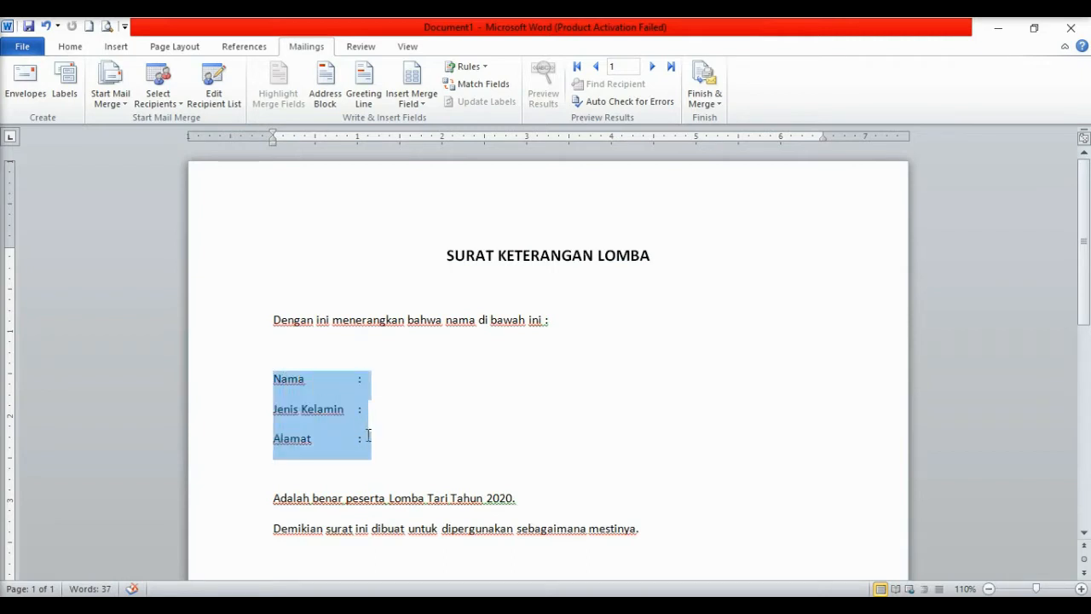
{"action": "left_click", "coordinate": [470, 438]}
{"action": "scroll", "coordinate": [489, 430], "scroll_direction": "down", "scroll_amount": 1}
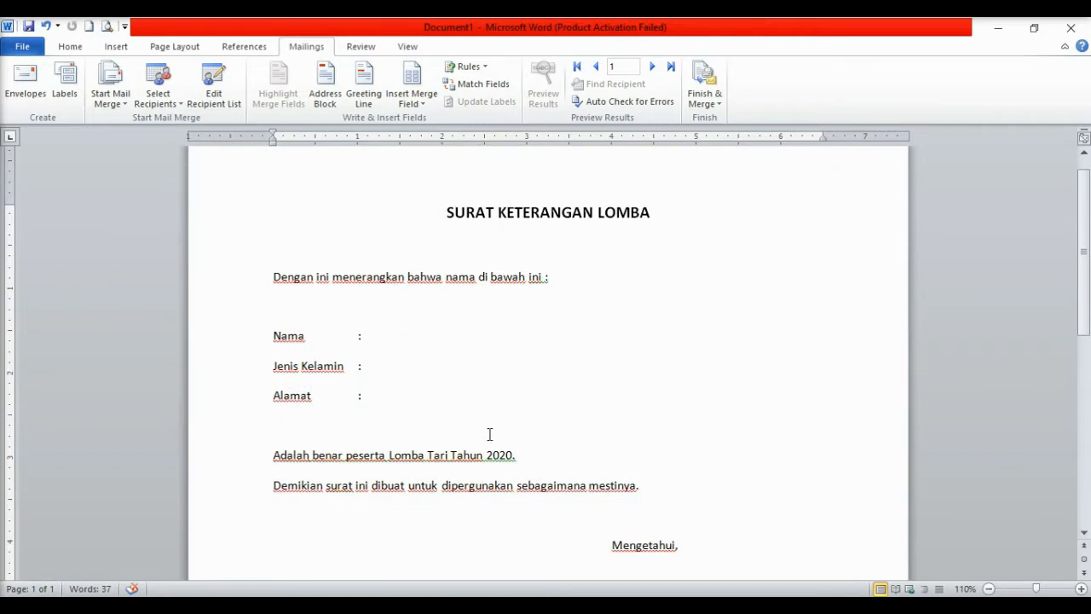
{"action": "scroll", "coordinate": [489, 435], "scroll_direction": "down", "scroll_amount": 2}
{"action": "scroll", "coordinate": [488, 438], "scroll_direction": "up", "scroll_amount": 1}
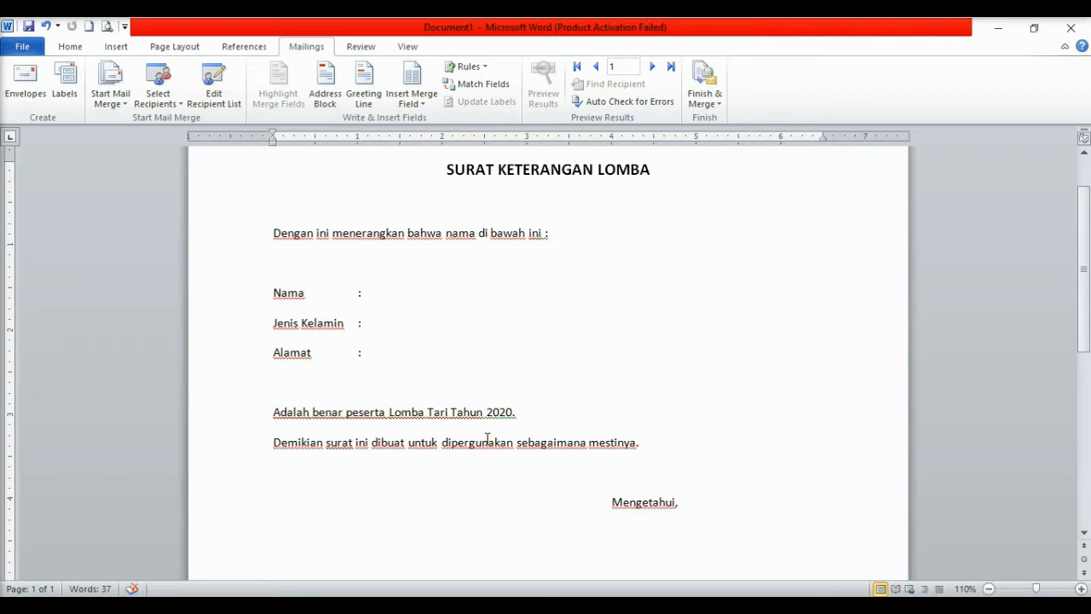
Start the step-by-step mail merge wizard and use Sheet1$ of the data anak workbook from Documents as the recipient list
{"action": "left_click", "coordinate": [122, 96]}
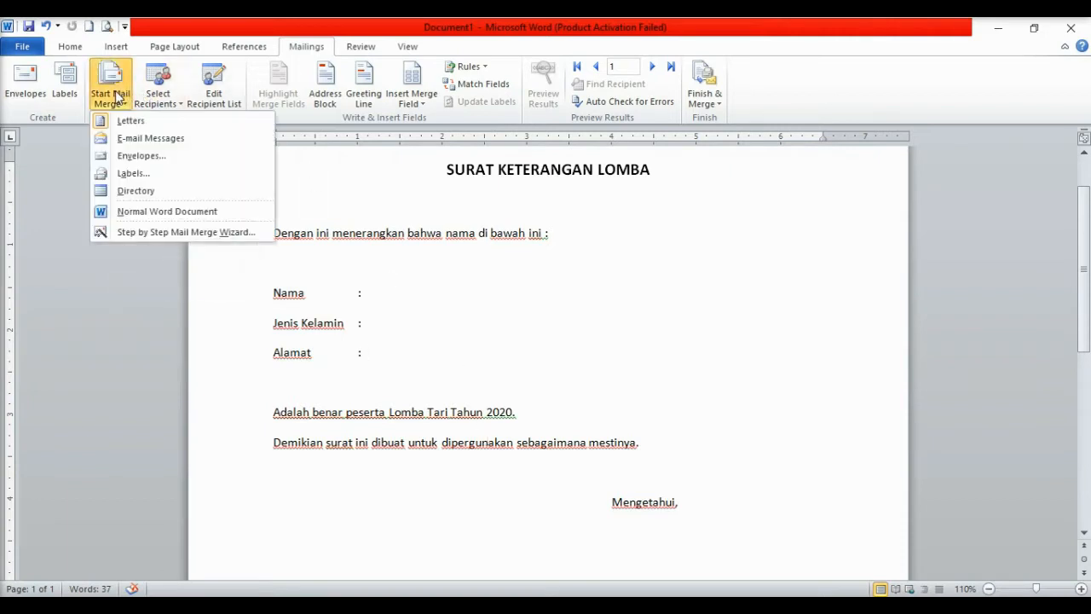
{"action": "left_click", "coordinate": [197, 233]}
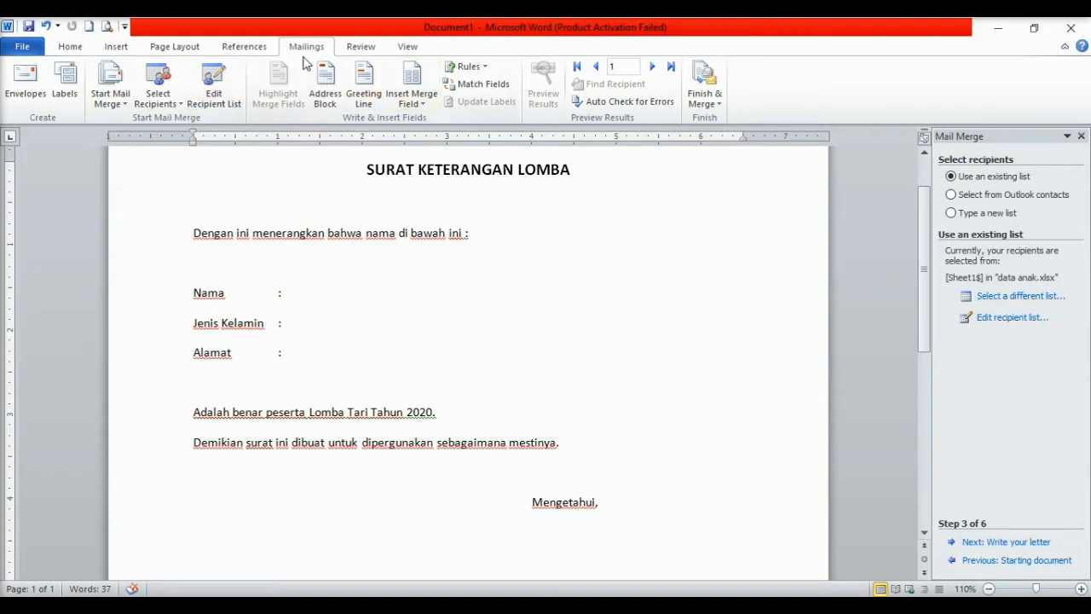
{"action": "left_click", "coordinate": [1006, 297]}
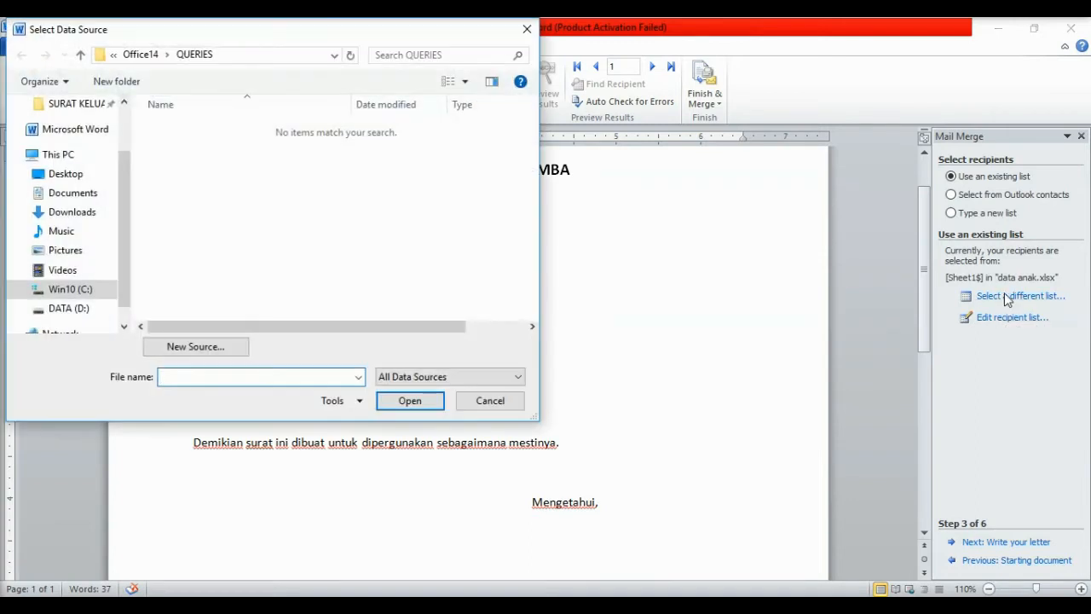
{"action": "left_click", "coordinate": [87, 202]}
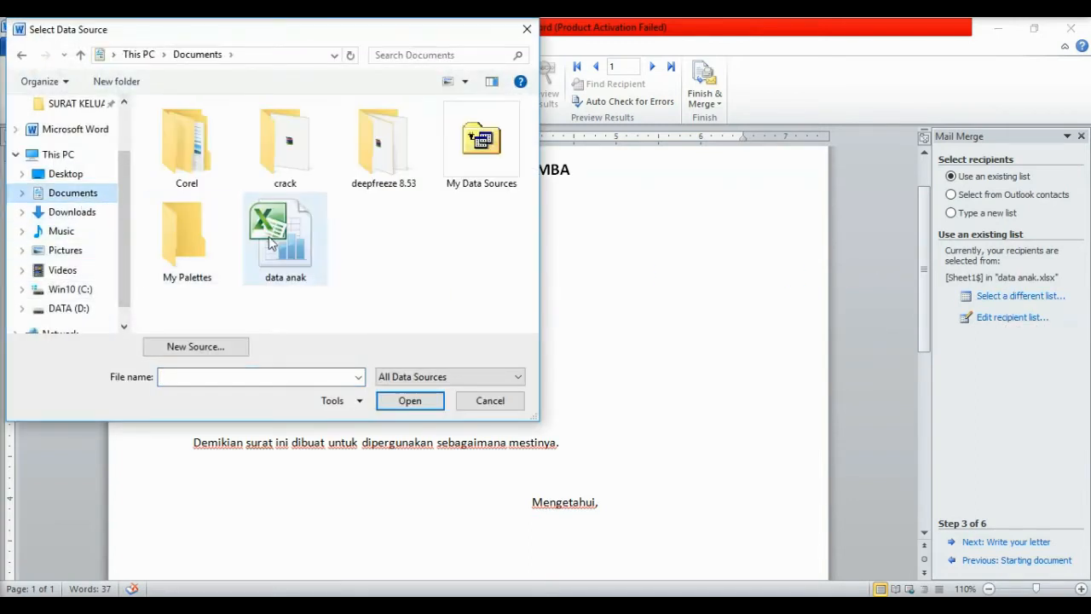
{"action": "left_click", "coordinate": [286, 260]}
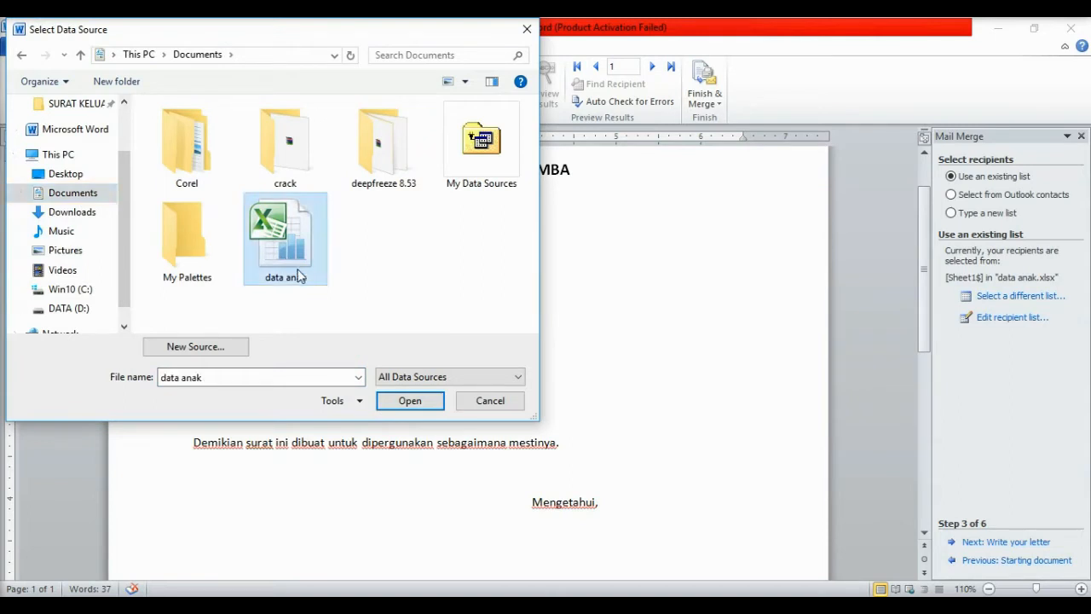
{"action": "left_click", "coordinate": [403, 406]}
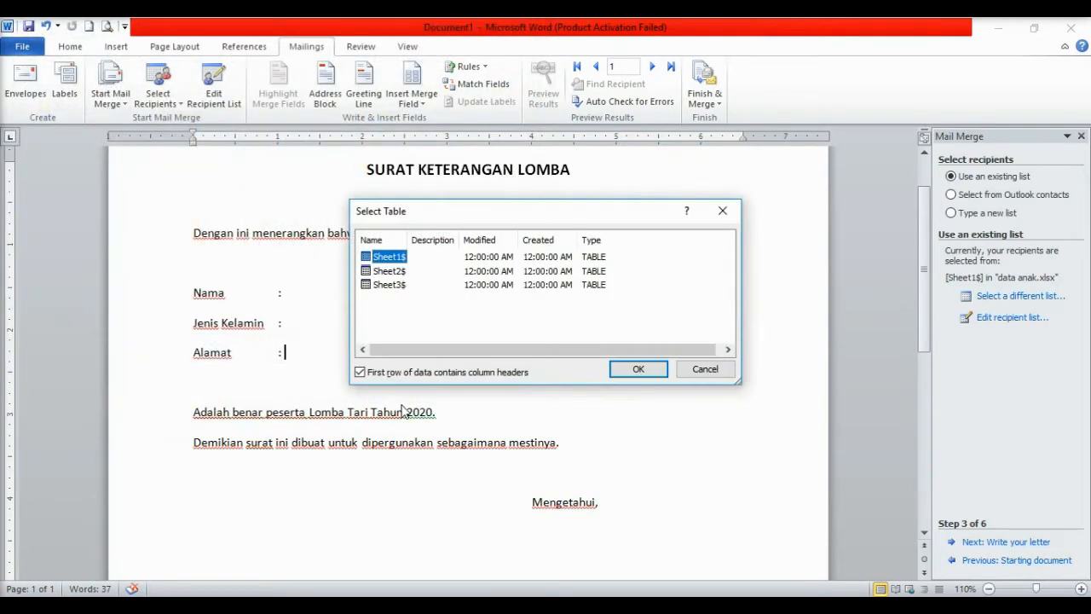
{"action": "left_click", "coordinate": [638, 369]}
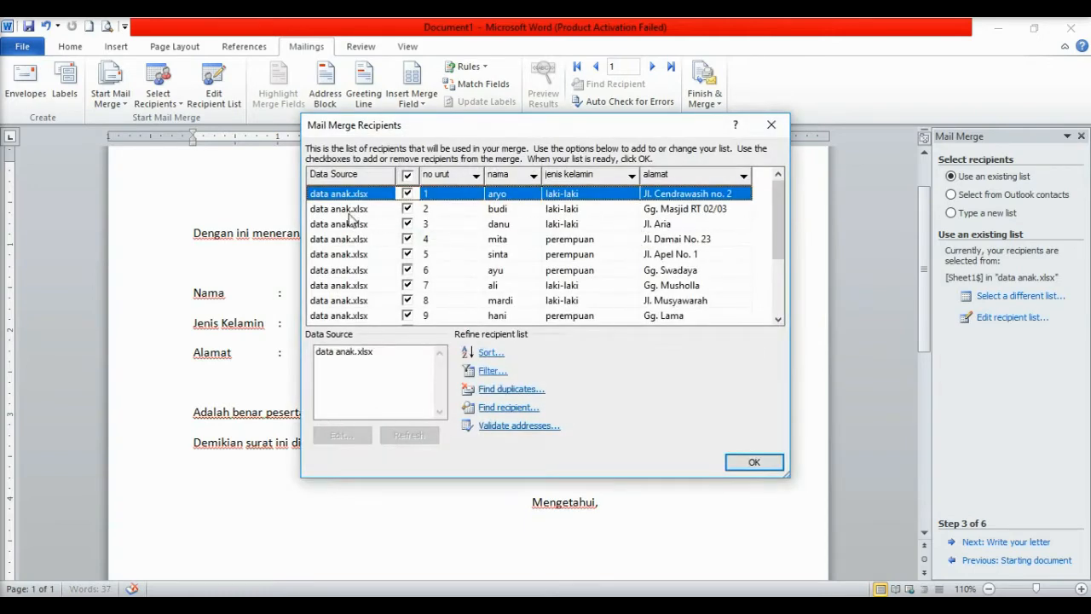
{"action": "left_click", "coordinate": [754, 461]}
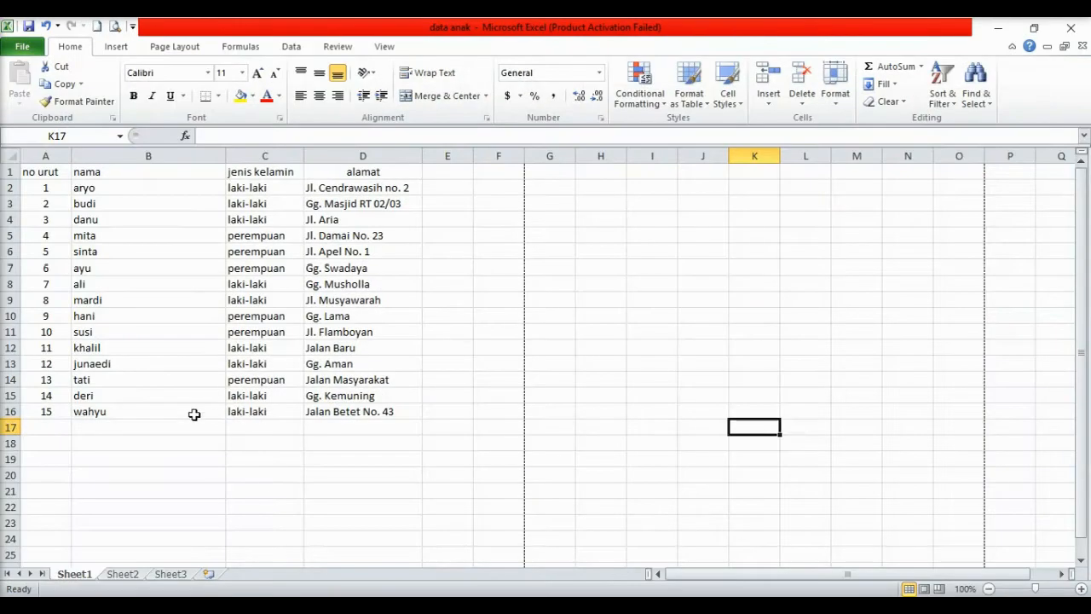
Examine the column headers of the data anak worksheet in Excel and return to the Word letter
{"action": "left_click", "coordinate": [188, 423]}
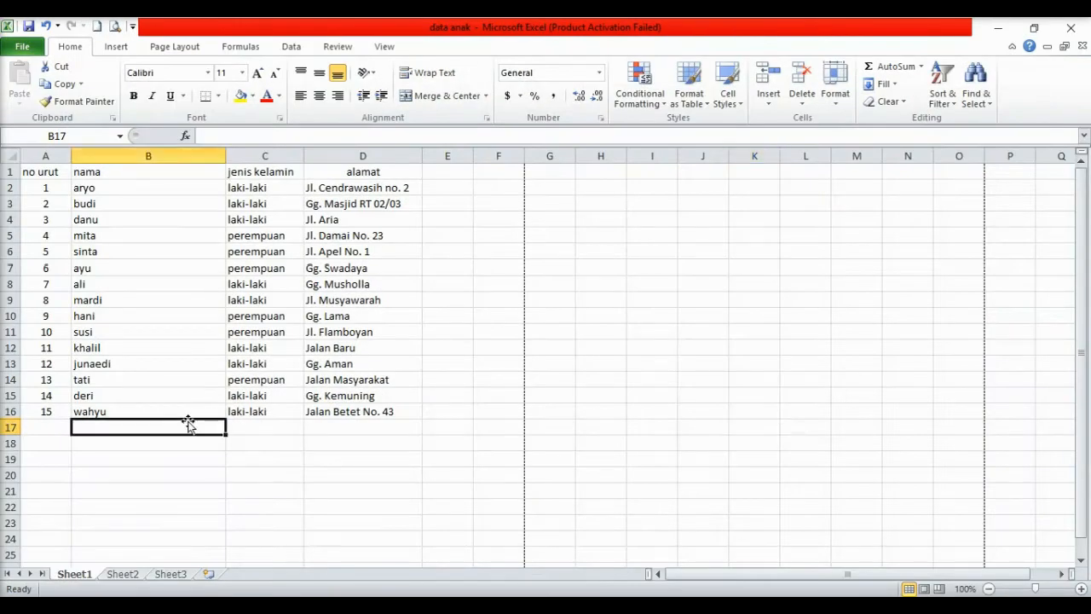
{"action": "left_click_drag", "start_coordinate": [34, 171], "coordinate": [358, 171]}
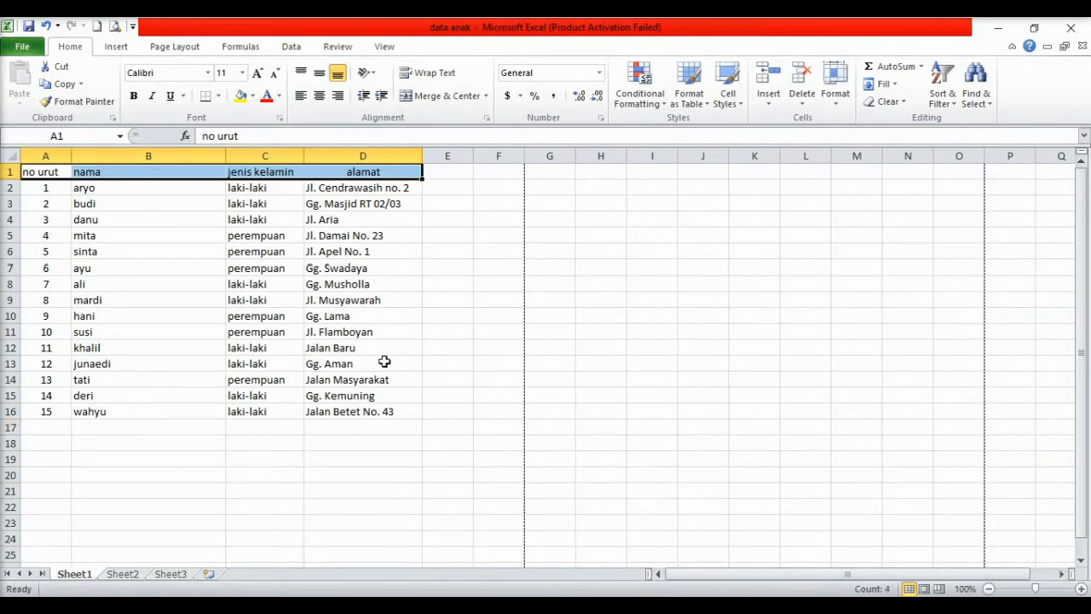
{"action": "left_click", "coordinate": [354, 456]}
{"action": "key", "text": "alt+Tab"}
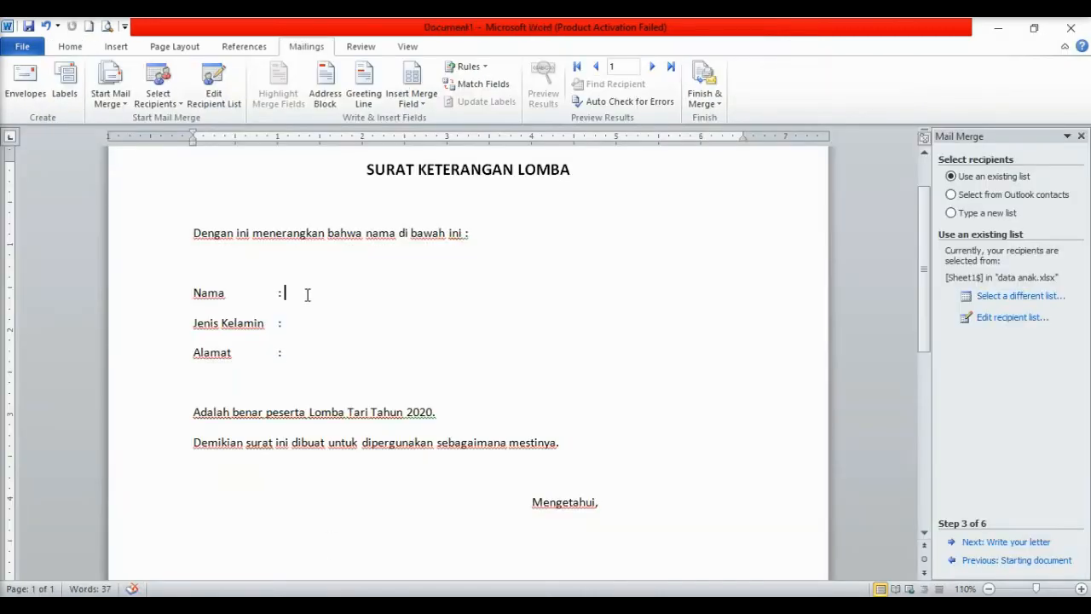
Advance the wizard to writing the letter, insert the nama merge field after the Nama label, and briefly preview it
{"action": "left_click", "coordinate": [1007, 546]}
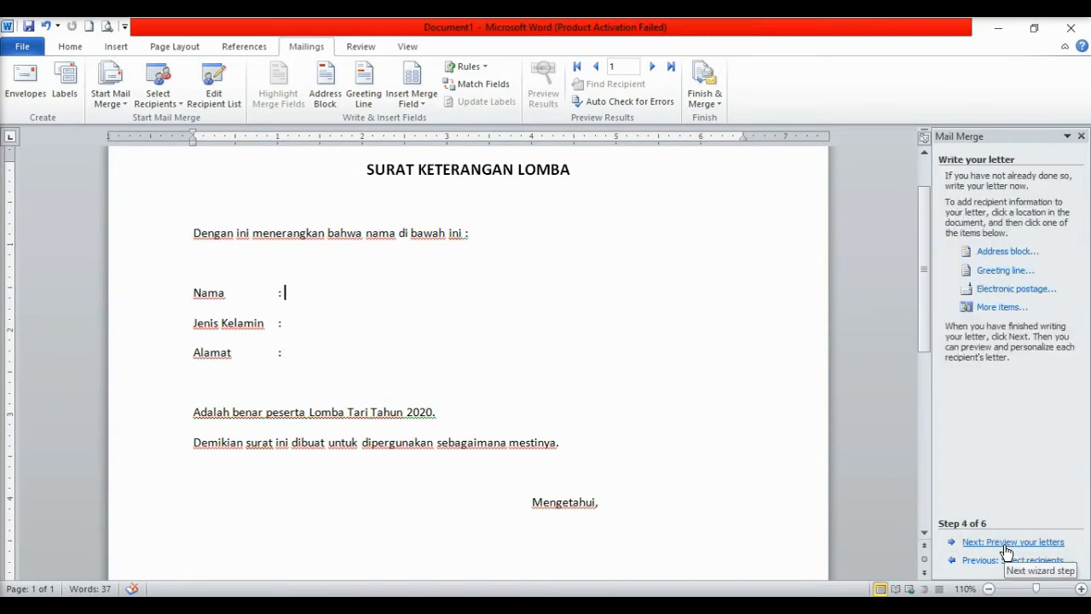
{"action": "left_click", "coordinate": [1001, 308]}
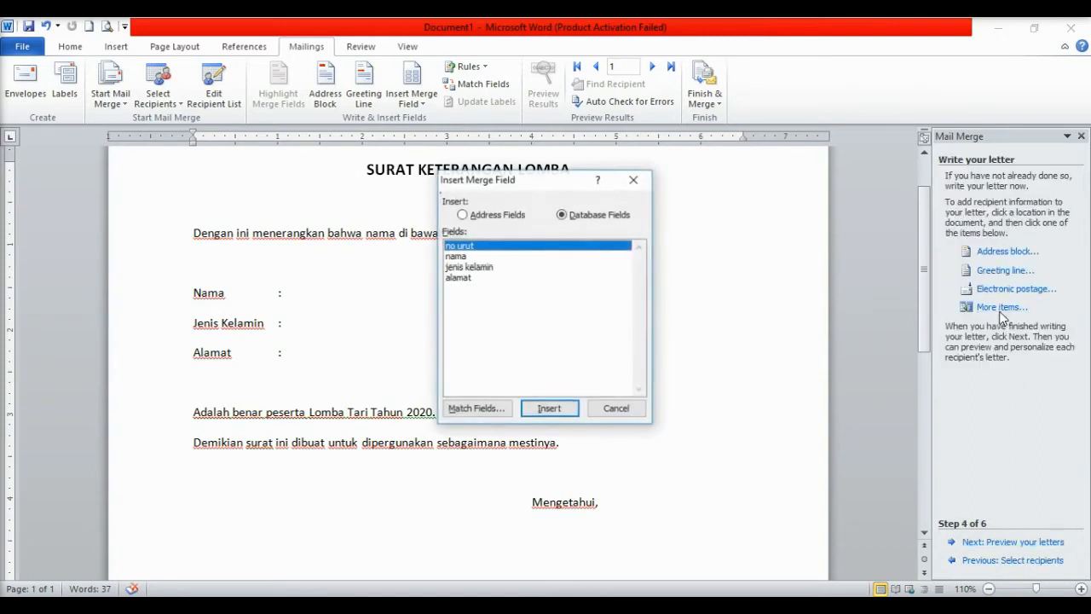
{"action": "left_click", "coordinate": [456, 258]}
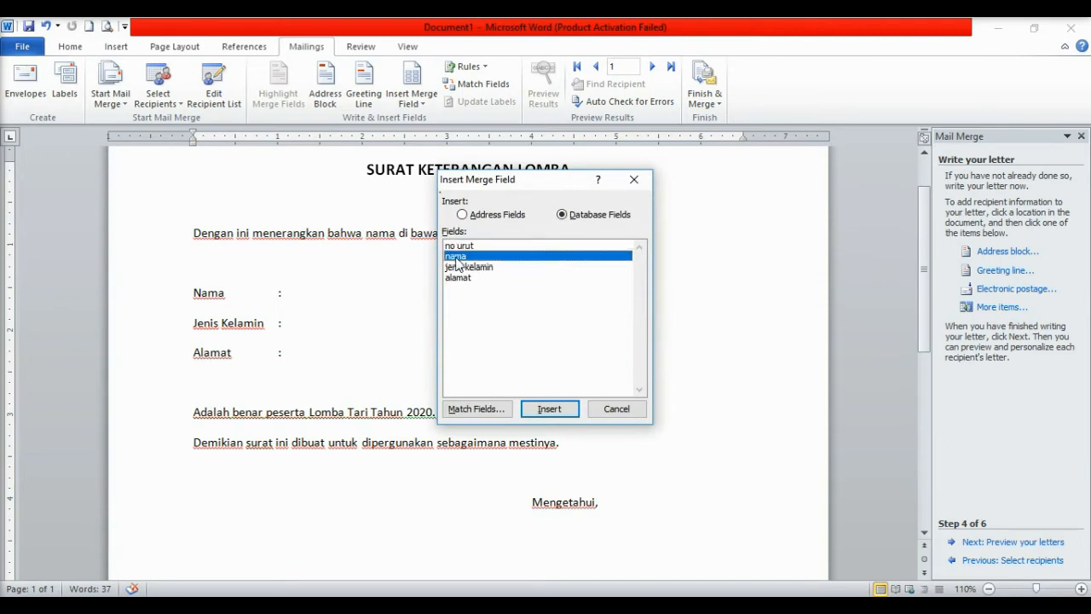
{"action": "left_click", "coordinate": [558, 410]}
{"action": "left_click", "coordinate": [617, 410]}
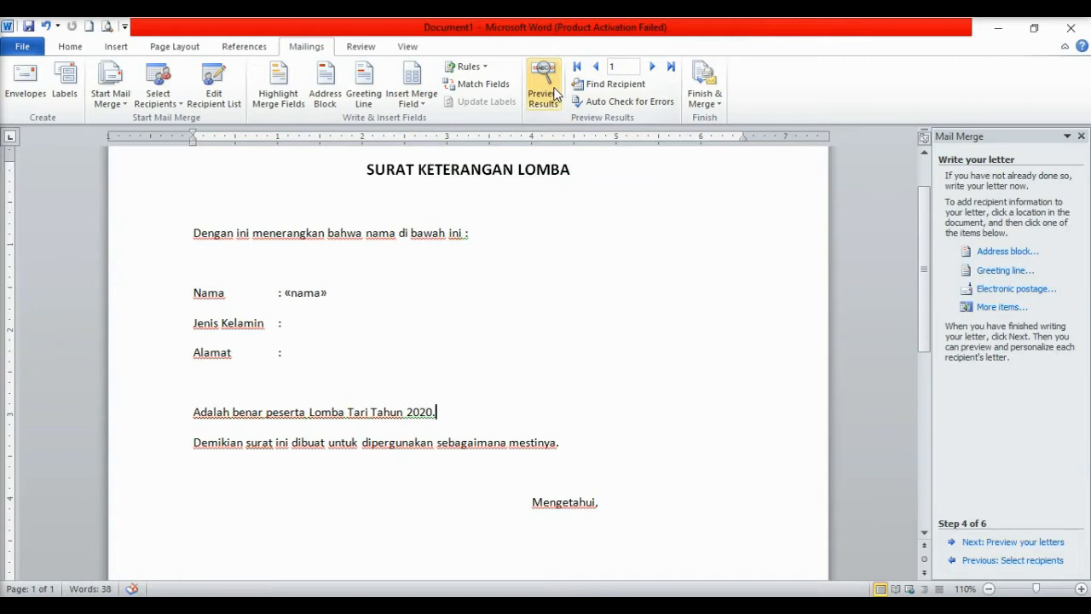
{"action": "left_click", "coordinate": [555, 90]}
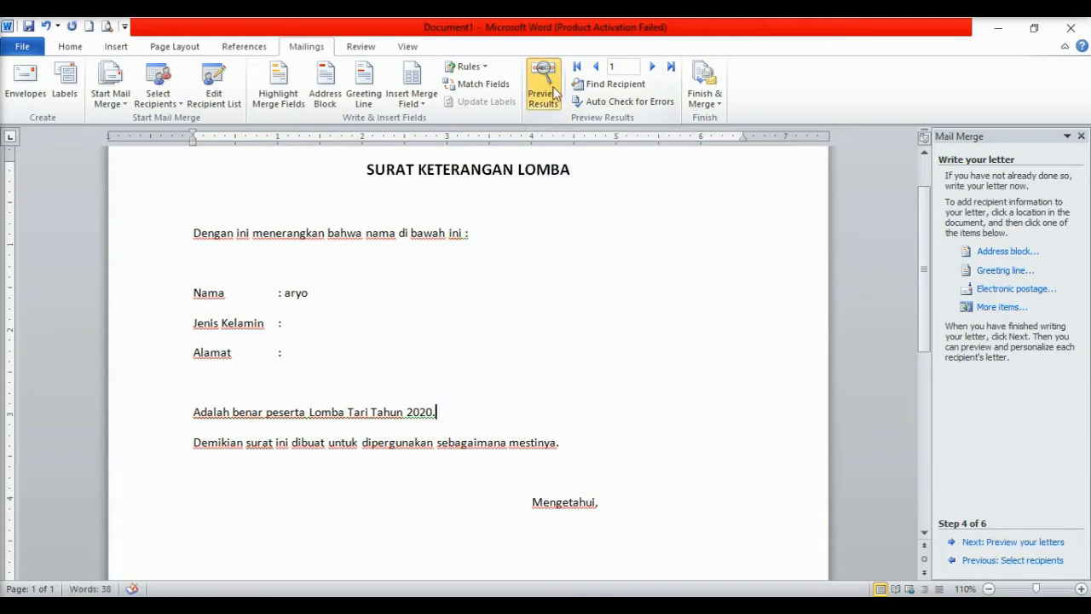
{"action": "left_click", "coordinate": [556, 91]}
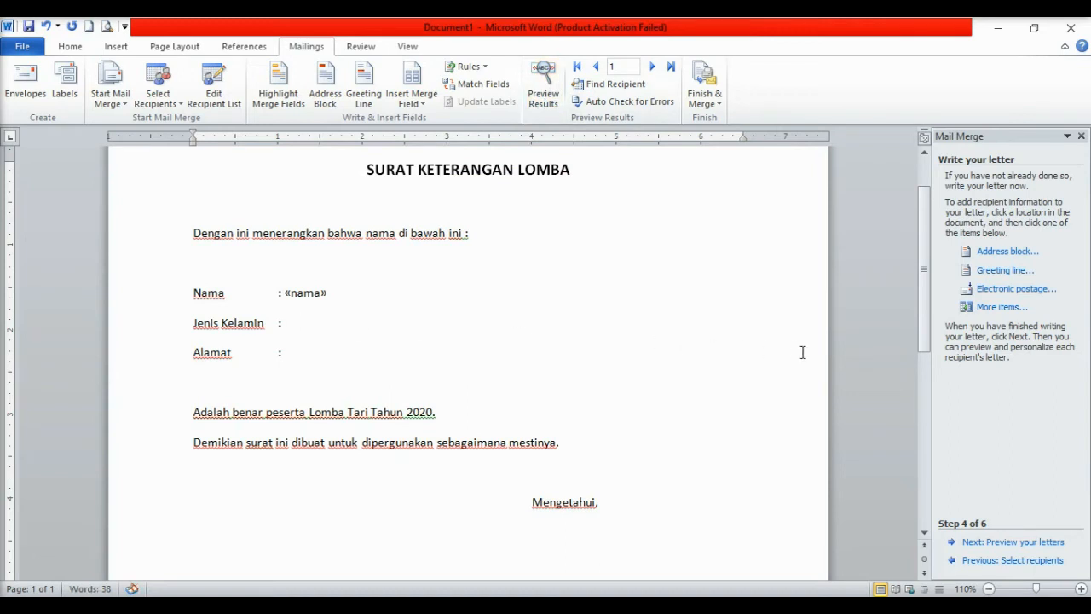
Insert the jenis kelamin merge field after the colon on the Jenis Kelamin line
{"action": "left_click", "coordinate": [1003, 308]}
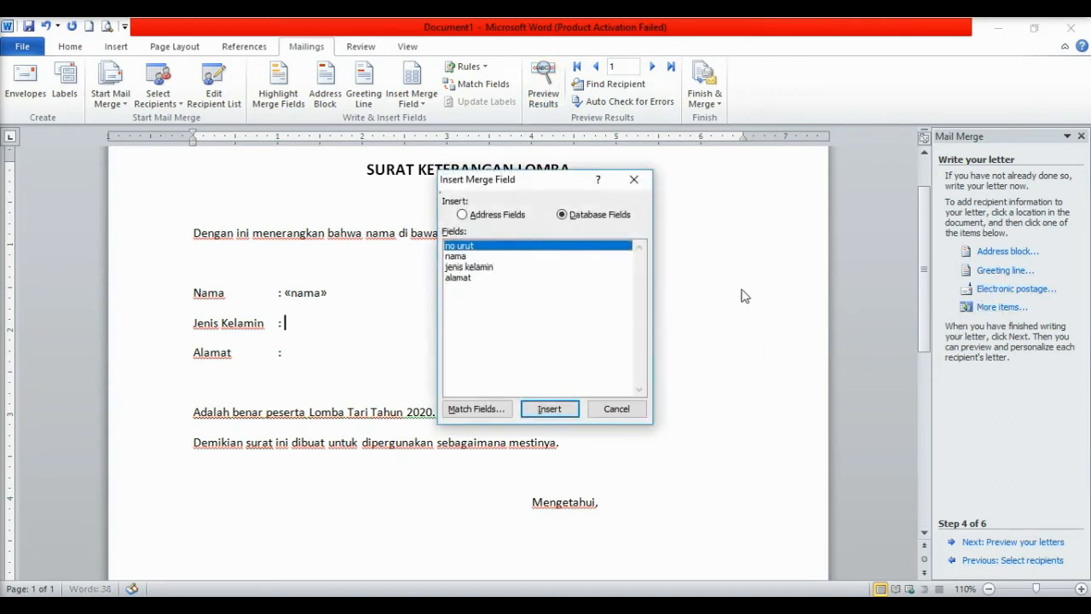
{"action": "left_click", "coordinate": [472, 266]}
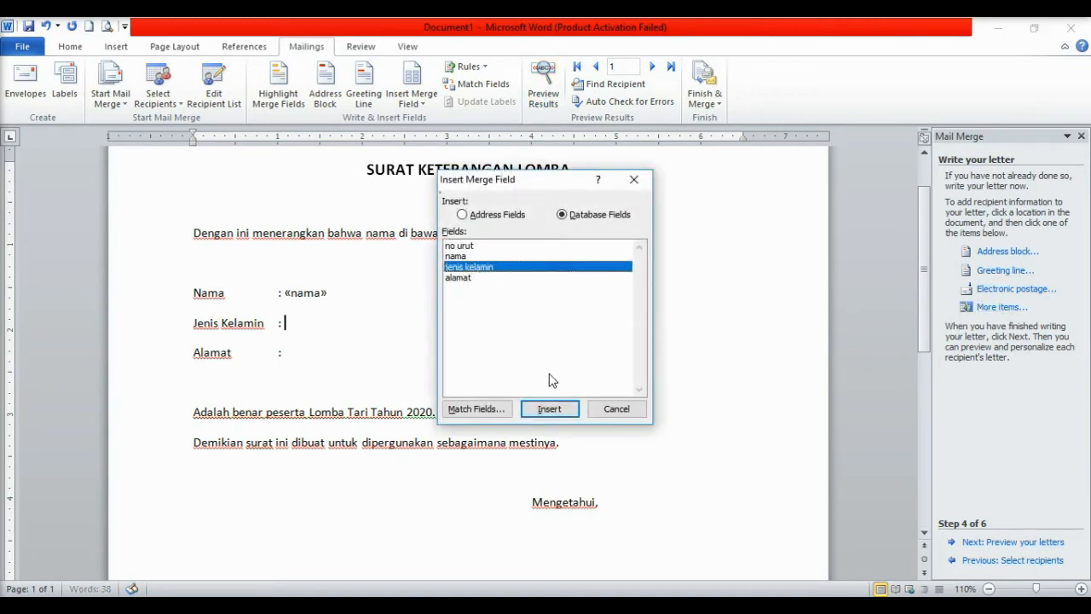
{"action": "left_click", "coordinate": [550, 409]}
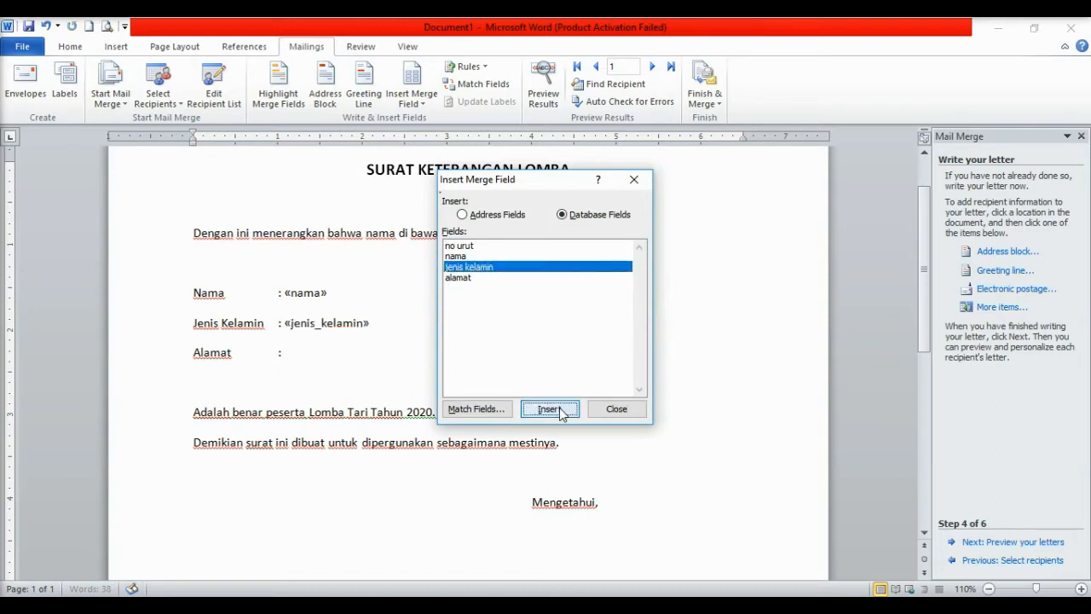
{"action": "left_click", "coordinate": [623, 411]}
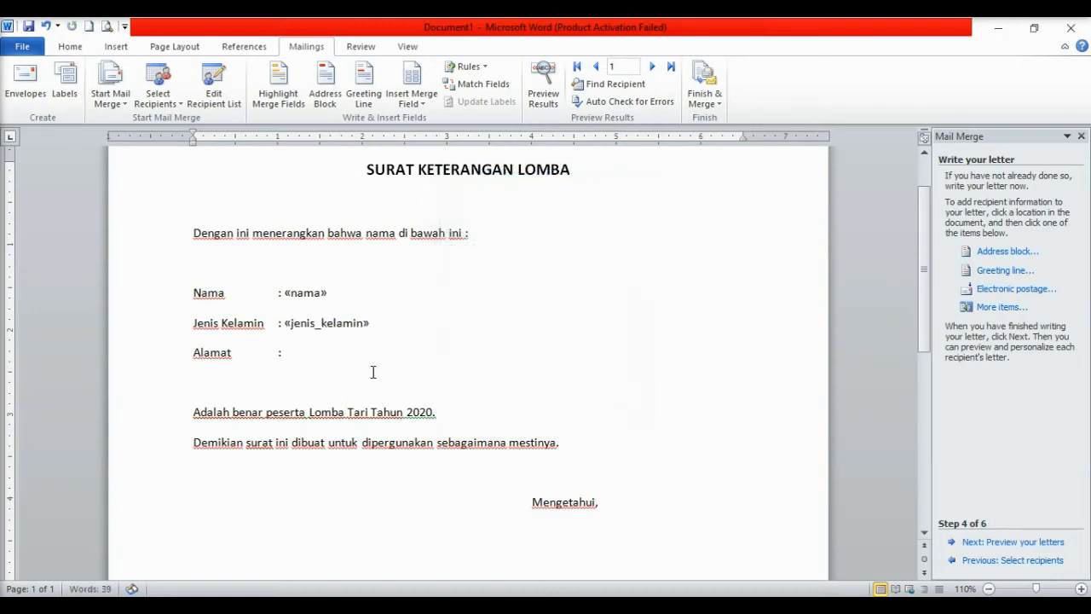
Insert the alamat merge field after the colon on the Alamat line
{"action": "left_click", "coordinate": [317, 352]}
{"action": "left_click", "coordinate": [990, 307]}
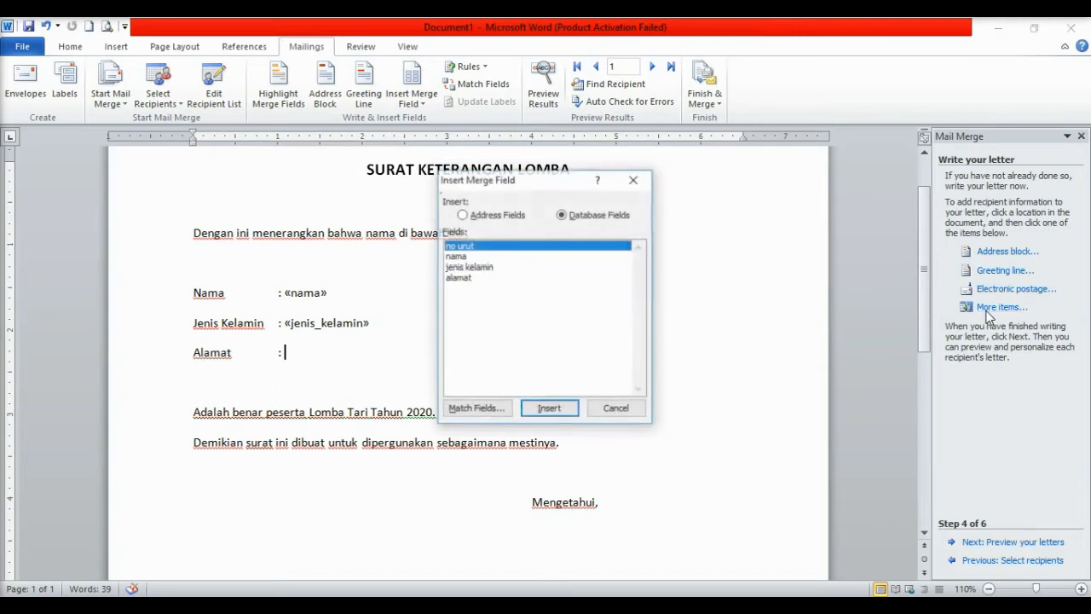
{"action": "left_click", "coordinate": [460, 278]}
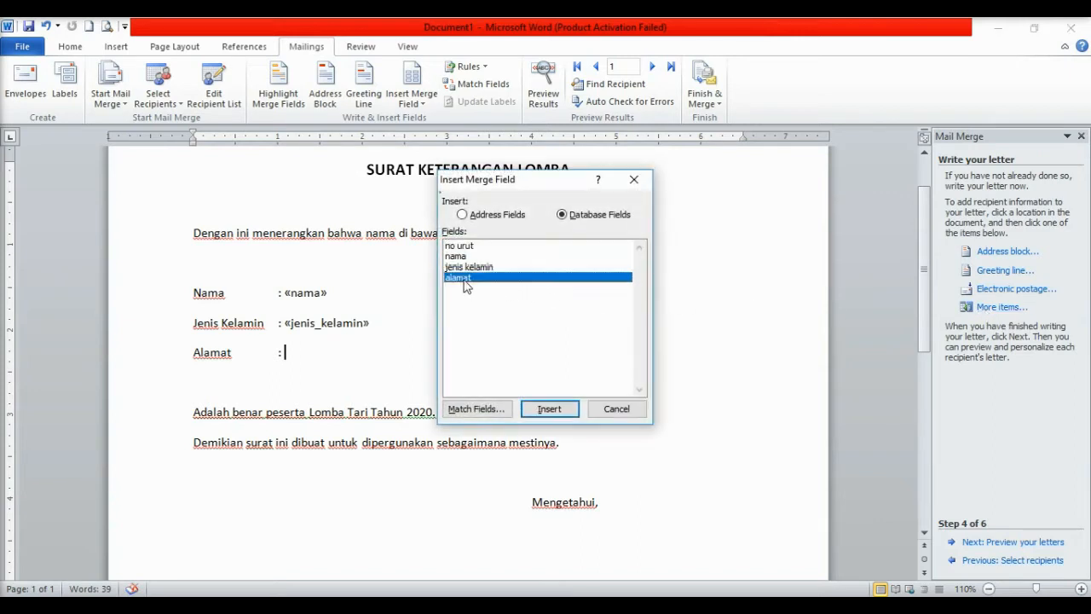
{"action": "left_click", "coordinate": [549, 408]}
{"action": "left_click", "coordinate": [617, 409]}
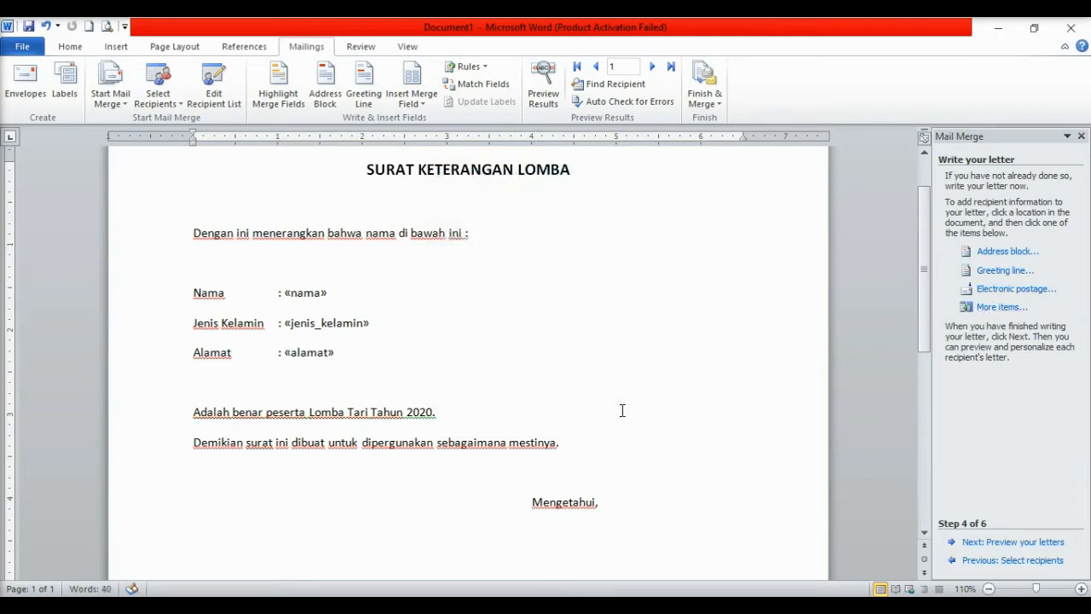
Preview the merged letter with recipient data and browse forward through the records to record 7
{"action": "left_click", "coordinate": [552, 99]}
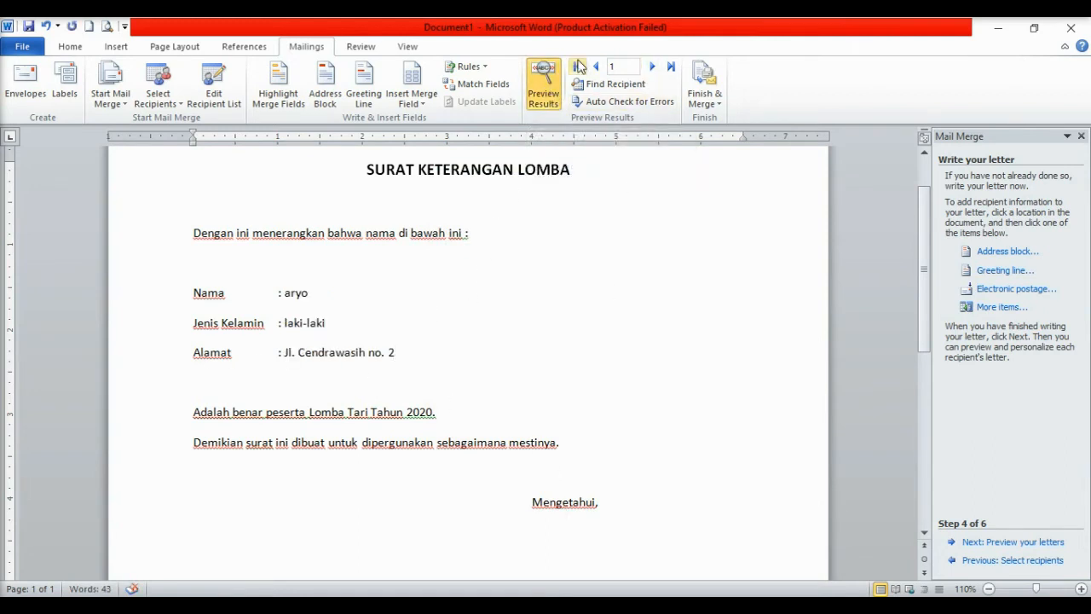
{"action": "left_click", "coordinate": [650, 73]}
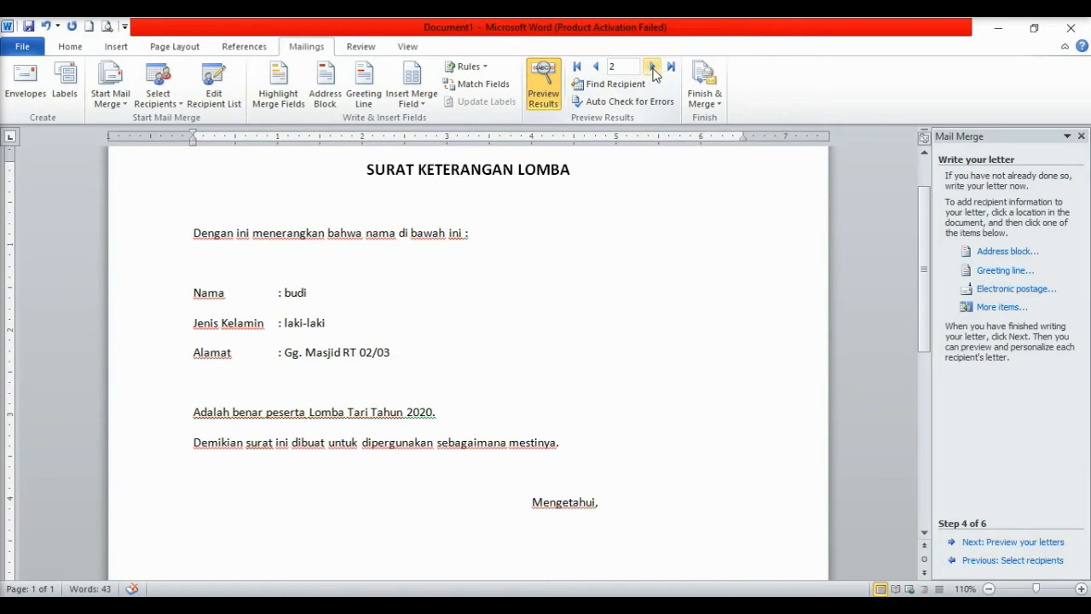
{"action": "left_click", "coordinate": [653, 69]}
{"action": "left_click", "coordinate": [653, 68]}
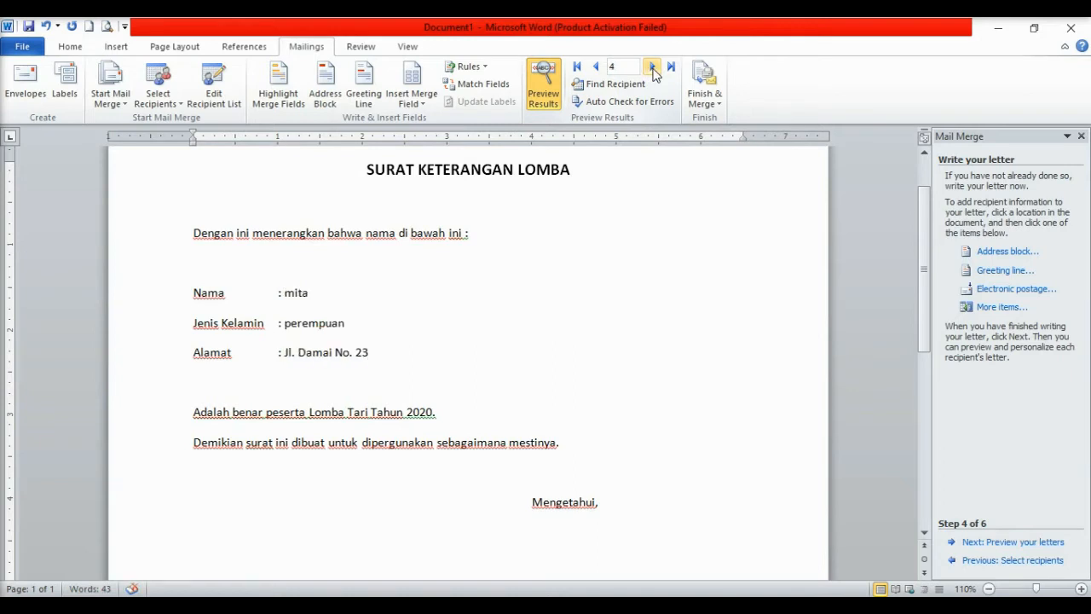
{"action": "left_click", "coordinate": [653, 68]}
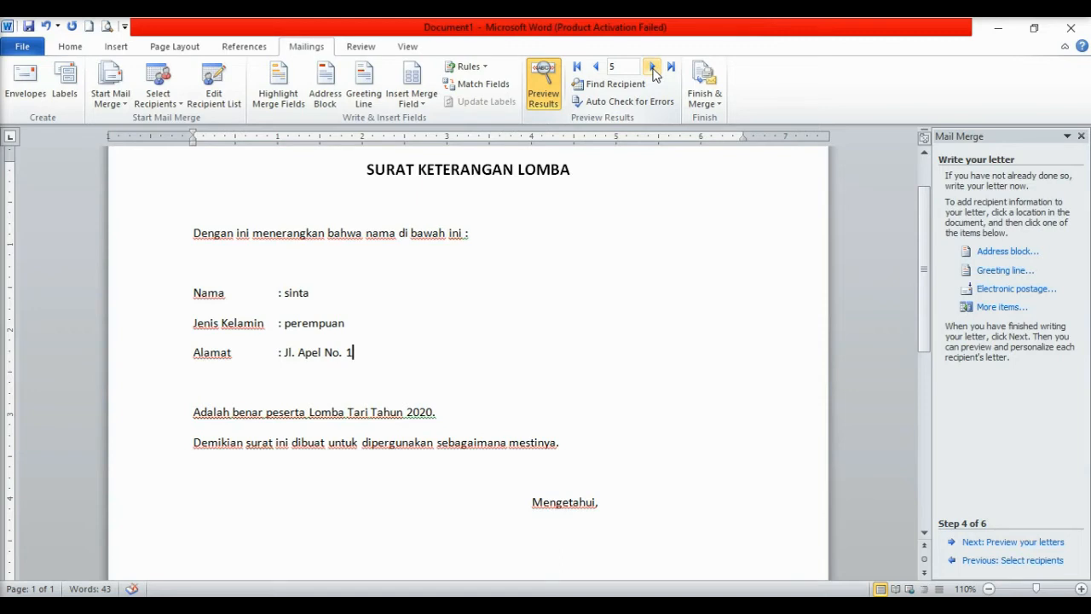
{"action": "left_click", "coordinate": [653, 68]}
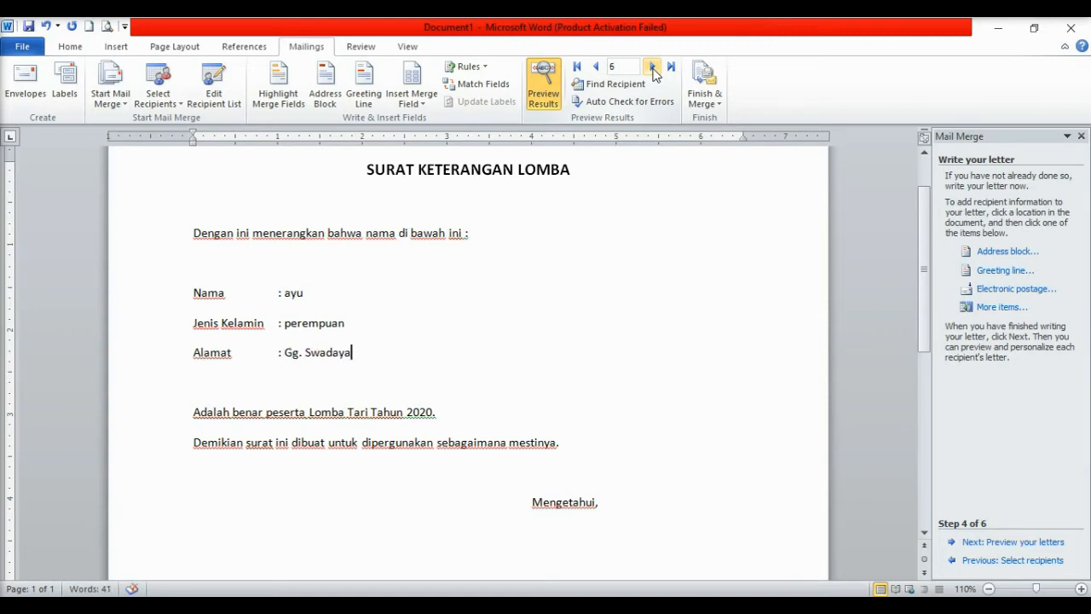
{"action": "left_click", "coordinate": [652, 69]}
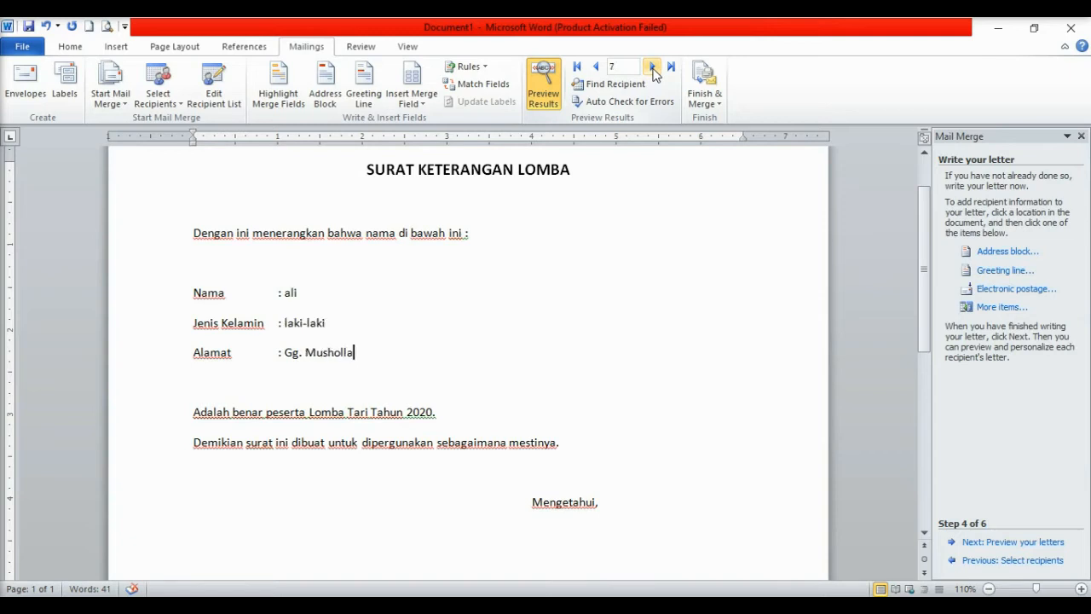
Browse the previewed letters forward to the last record, 15, and return to the first record
{"action": "left_click", "coordinate": [653, 68]}
{"action": "left_click", "coordinate": [653, 68]}
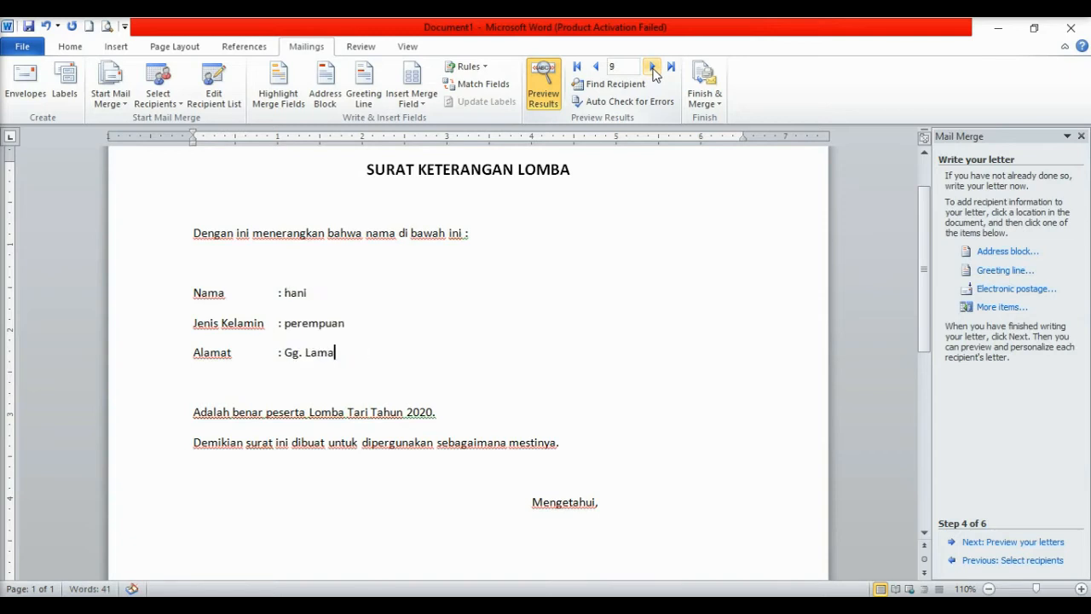
{"action": "left_click", "coordinate": [652, 68]}
{"action": "left_click", "coordinate": [653, 68]}
{"action": "left_click", "coordinate": [653, 68]}
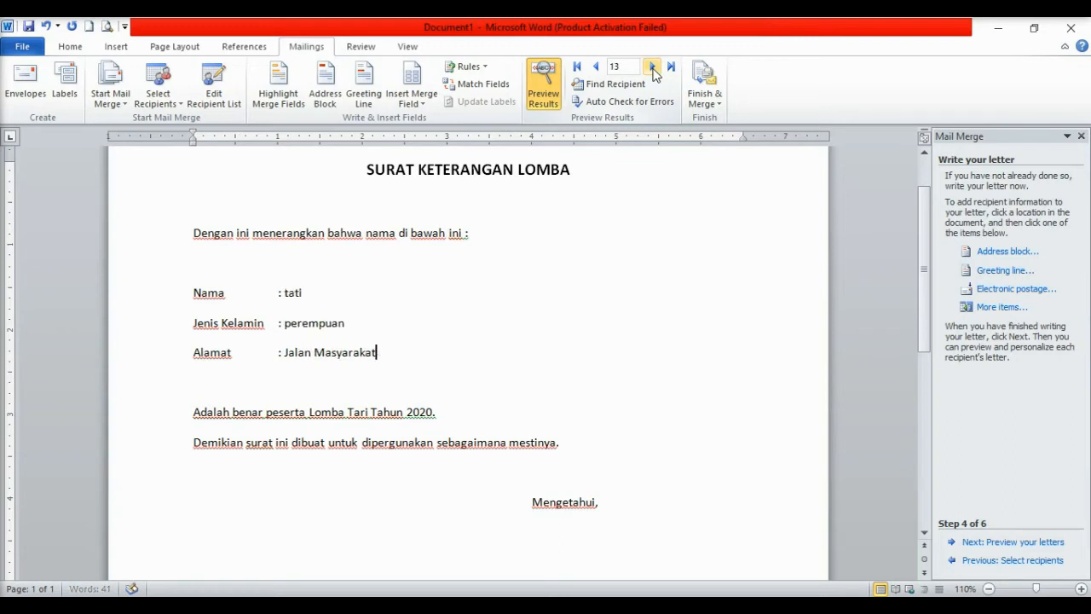
{"action": "left_click", "coordinate": [653, 68]}
{"action": "left_click", "coordinate": [653, 68]}
{"action": "left_click", "coordinate": [653, 68]}
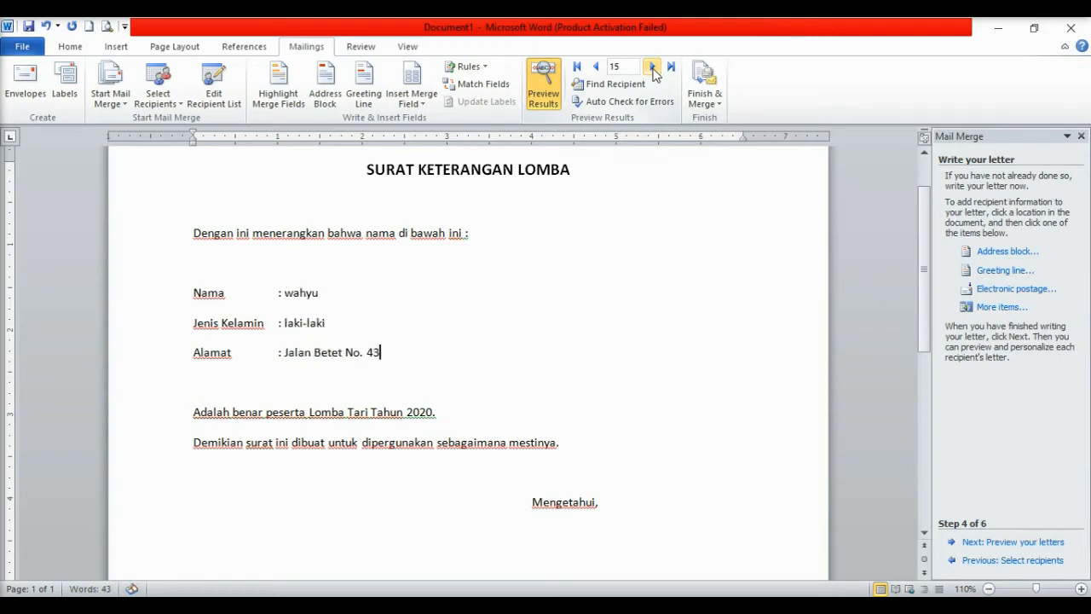
{"action": "left_click", "coordinate": [577, 66]}
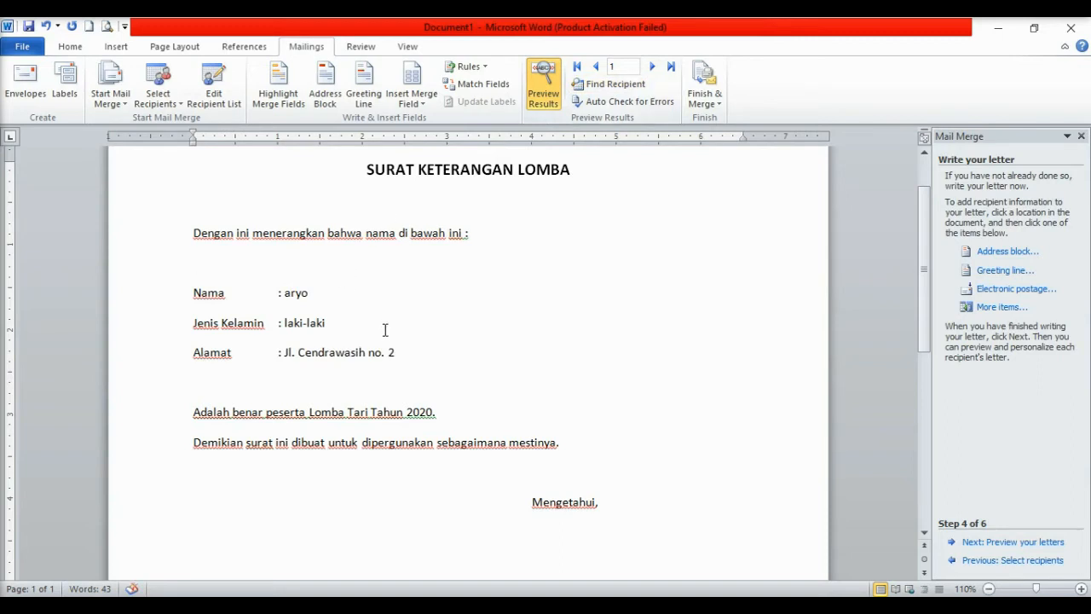
{"action": "left_click", "coordinate": [419, 354]}
Start merging only the current record to the printer, and cancel at the print settings
{"action": "left_click", "coordinate": [707, 91]}
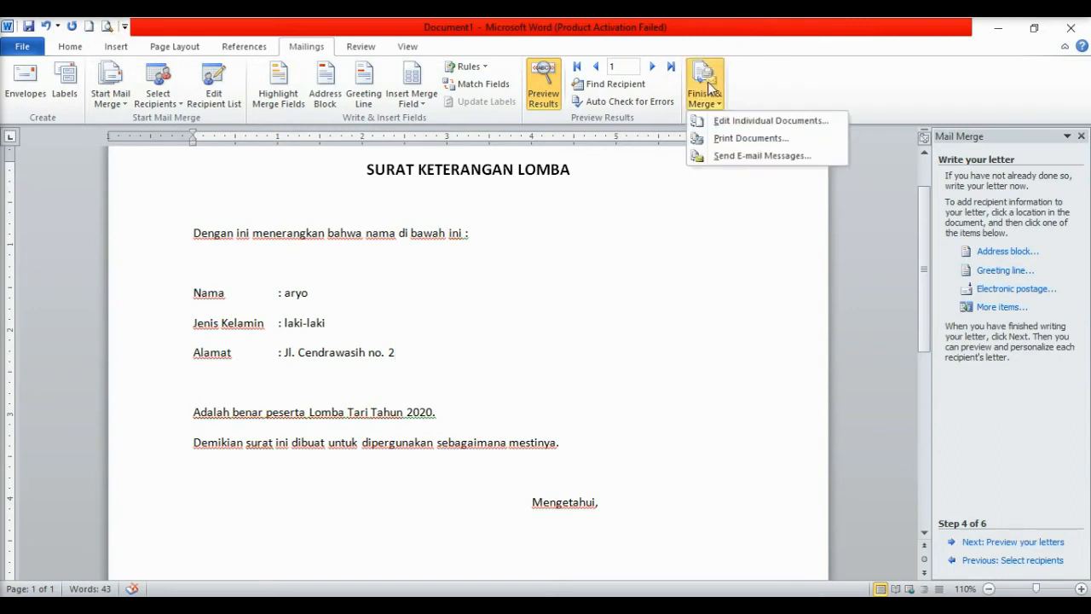
{"action": "left_click", "coordinate": [745, 139]}
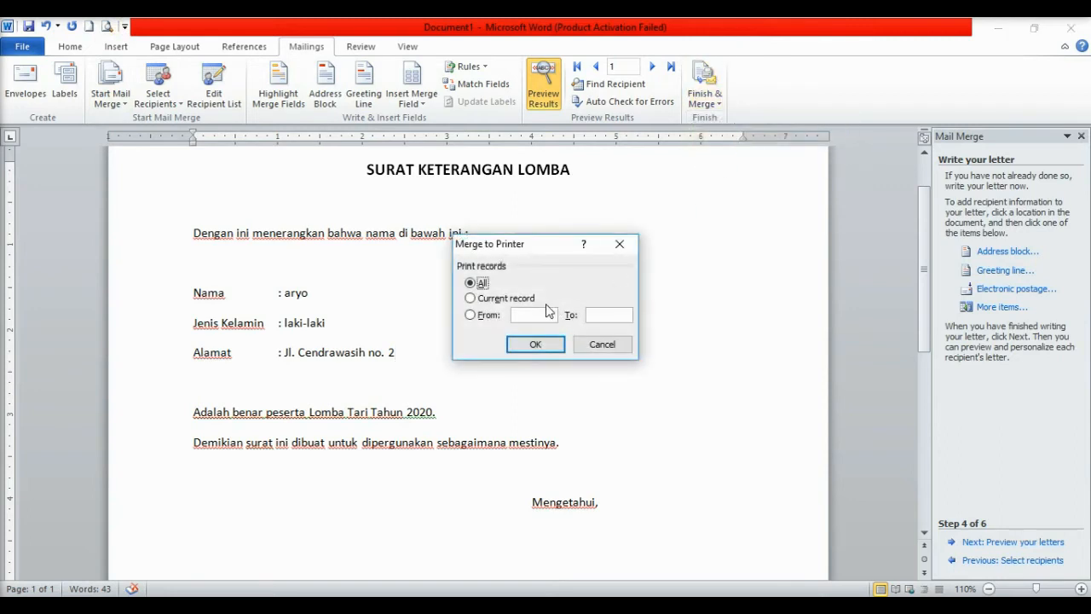
{"action": "left_click", "coordinate": [491, 300]}
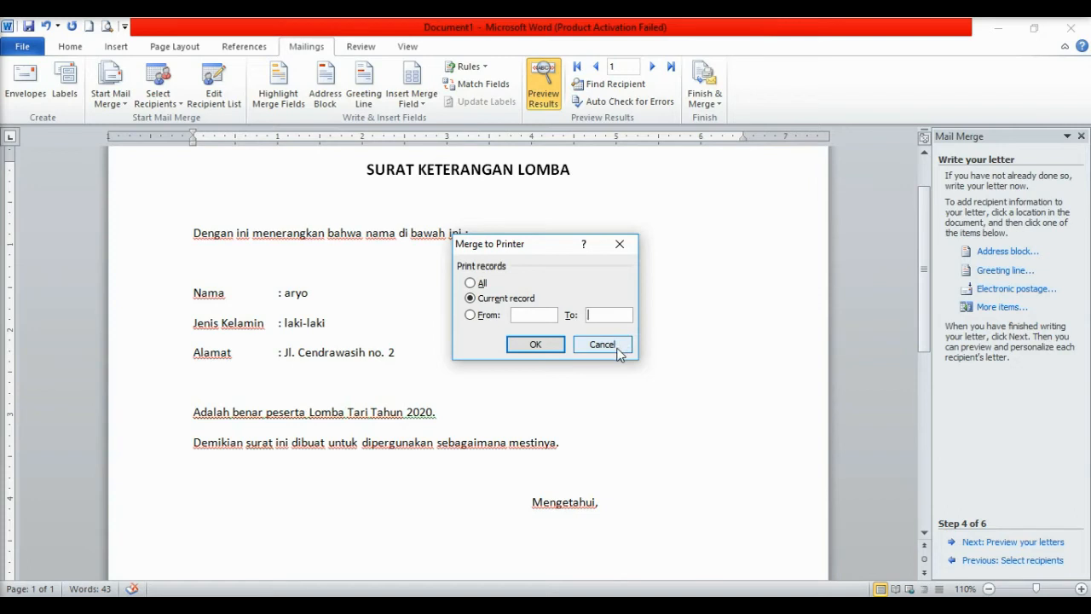
{"action": "left_click", "coordinate": [536, 348]}
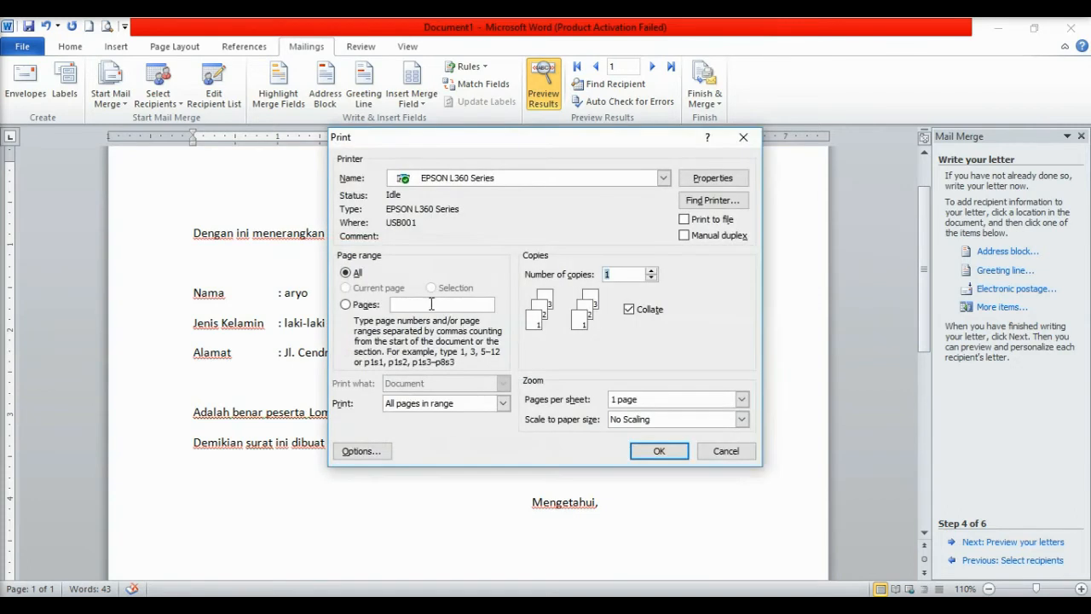
{"action": "left_click", "coordinate": [725, 451]}
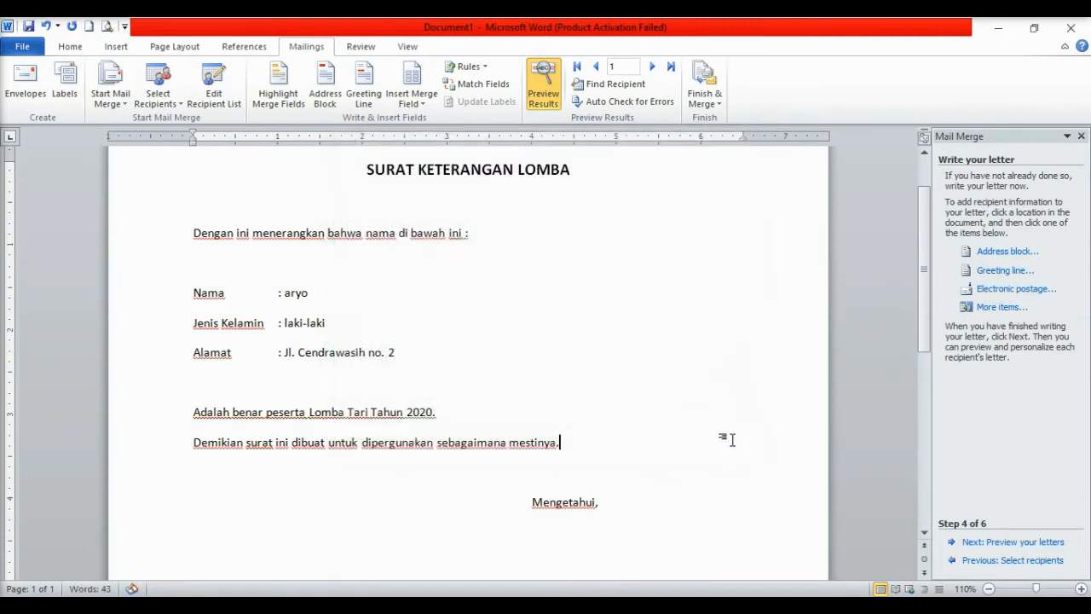
Preview the last and first records, view the letter at 80% zoom, and compare its merge fields with the merged data
{"action": "left_click", "coordinate": [670, 66]}
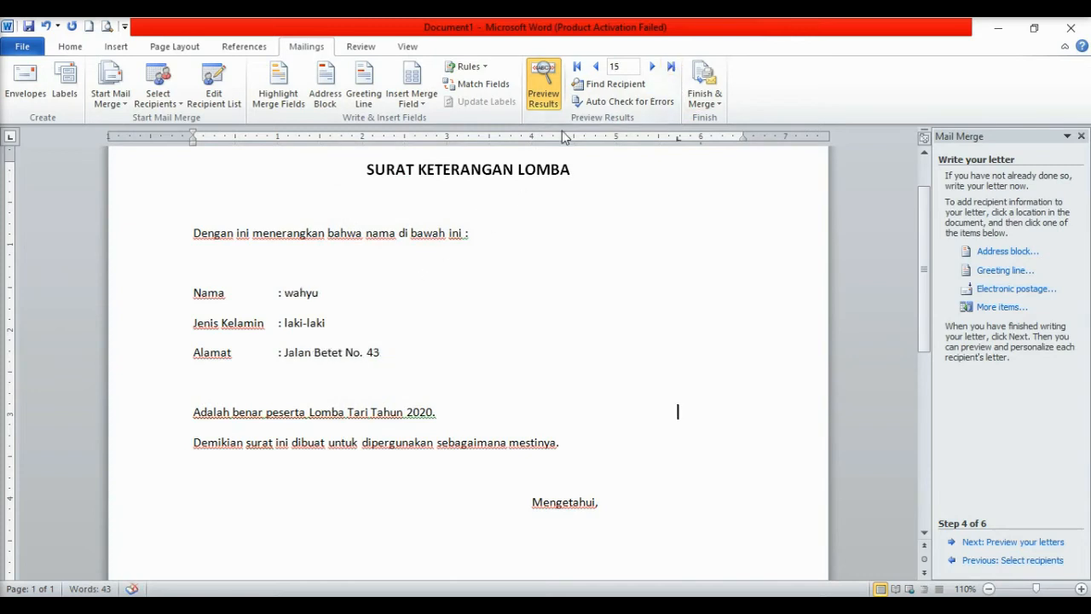
{"action": "left_click", "coordinate": [577, 68]}
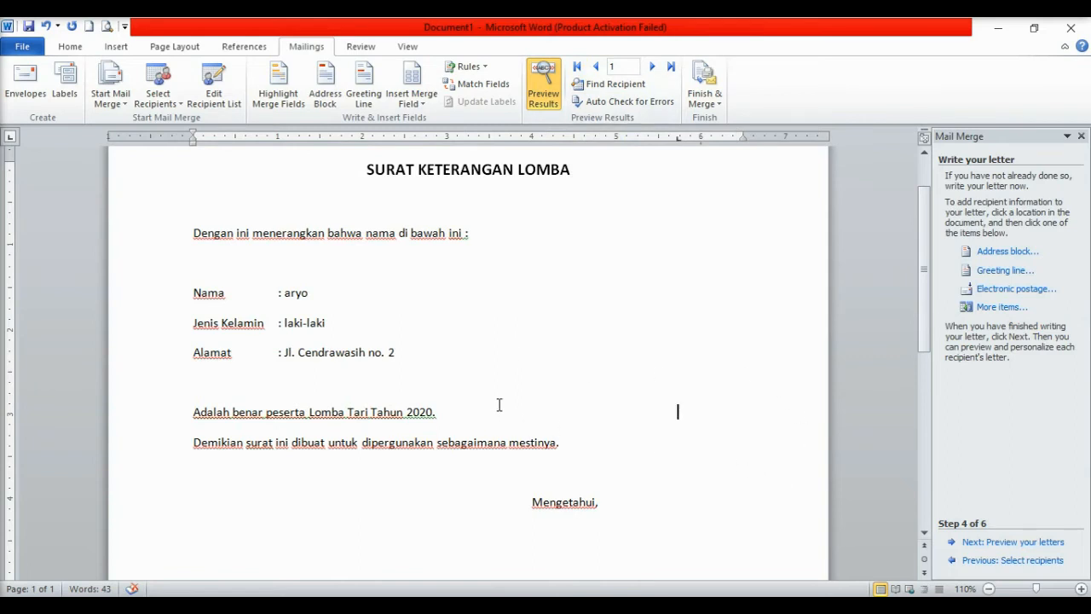
{"action": "scroll", "coordinate": [499, 405], "scroll_direction": "down", "scroll_amount": 1}
{"action": "scroll", "coordinate": [501, 404], "scroll_direction": "up", "scroll_amount": 1}
{"action": "scroll", "coordinate": [502, 404], "scroll_direction": "down", "scroll_amount": 1, "text": "ctrl"}
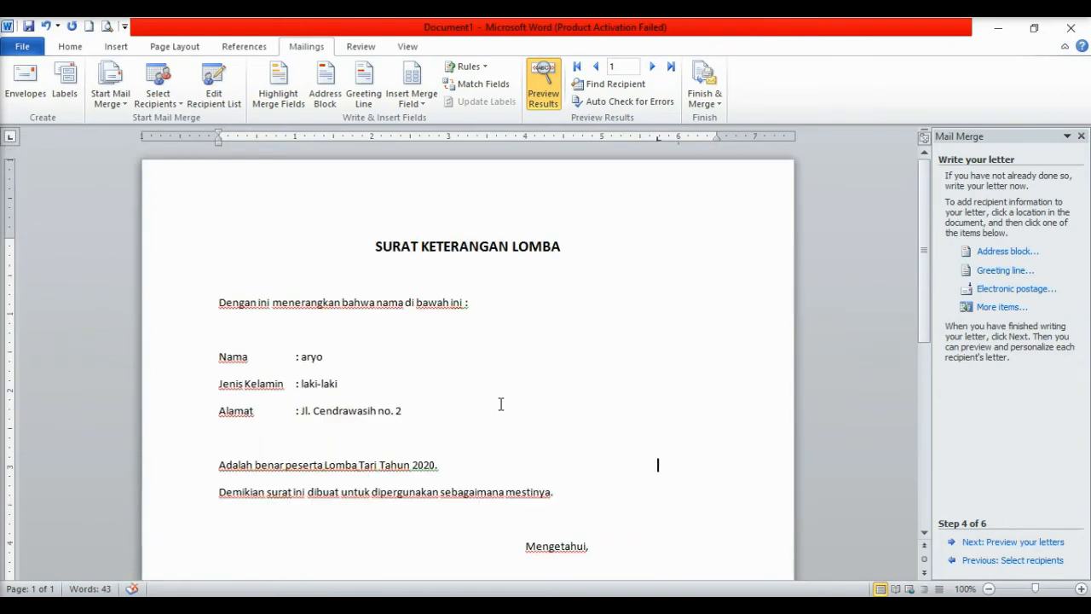
{"action": "scroll", "coordinate": [502, 404], "scroll_direction": "down", "scroll_amount": 2, "text": "ctrl"}
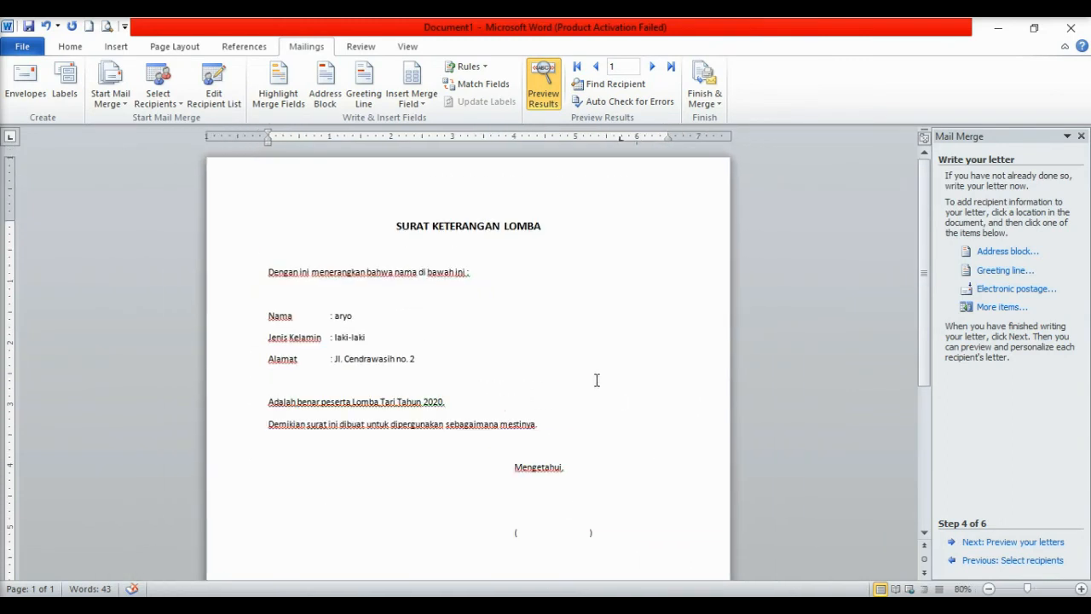
{"action": "scroll", "coordinate": [608, 377], "scroll_direction": "down", "scroll_amount": 1}
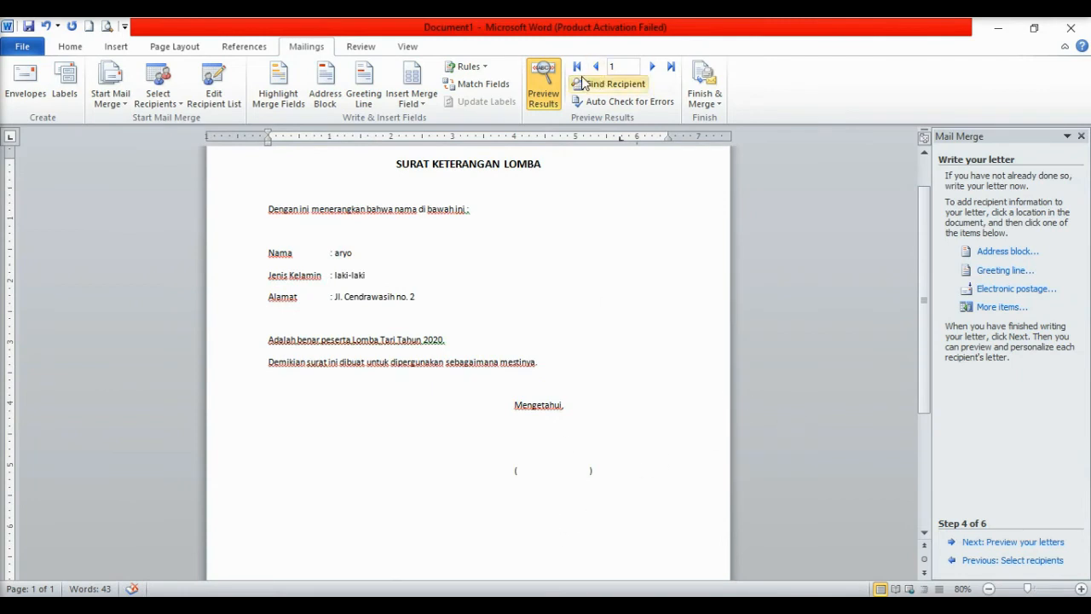
{"action": "left_click", "coordinate": [549, 83]}
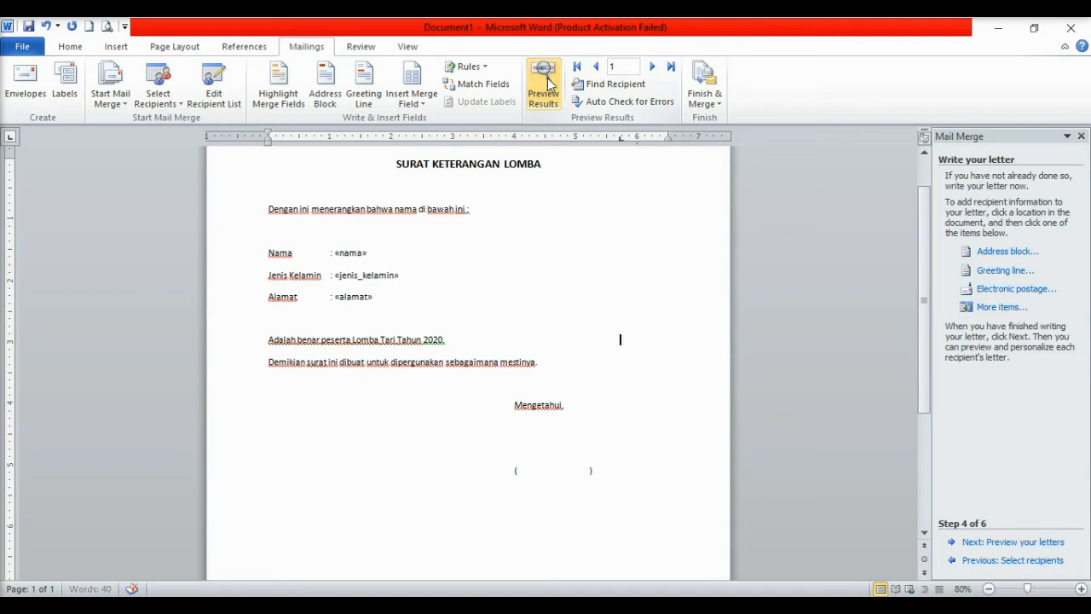
{"action": "left_click", "coordinate": [548, 82]}
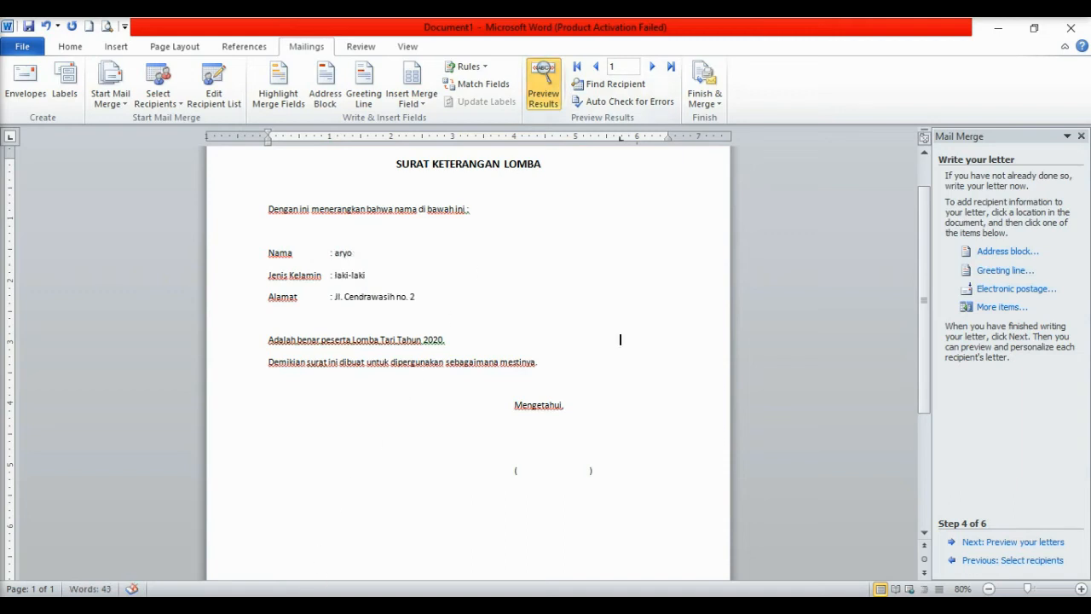
Switch to the data anak workbook in Excel, replace the first child's name in cell B2 with a different name, and save
{"action": "left_click", "coordinate": [297, 606]}
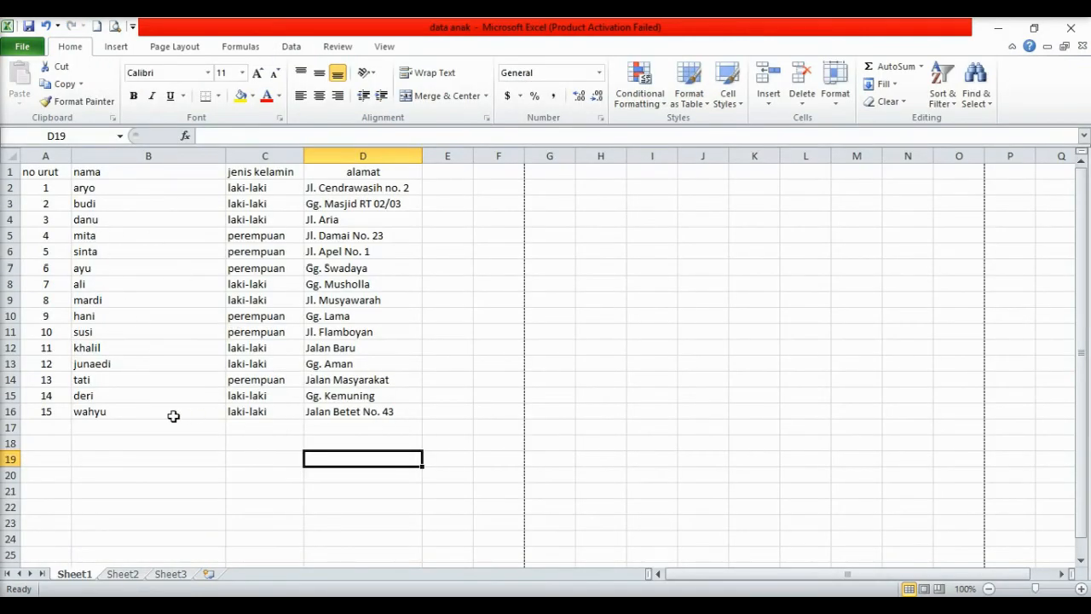
{"action": "left_click", "coordinate": [139, 412]}
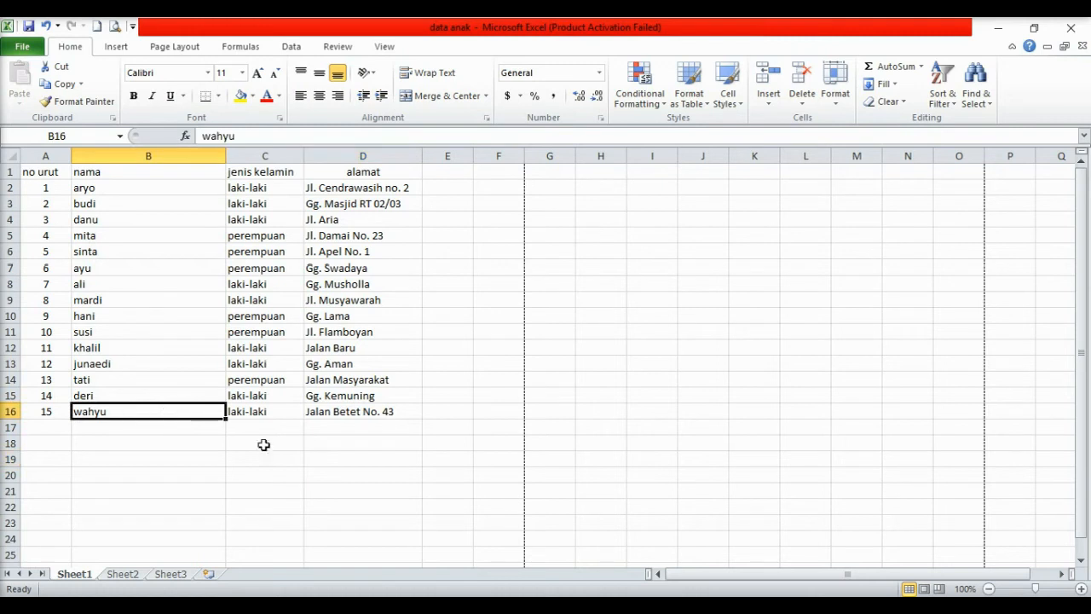
{"action": "double_click", "coordinate": [103, 182]}
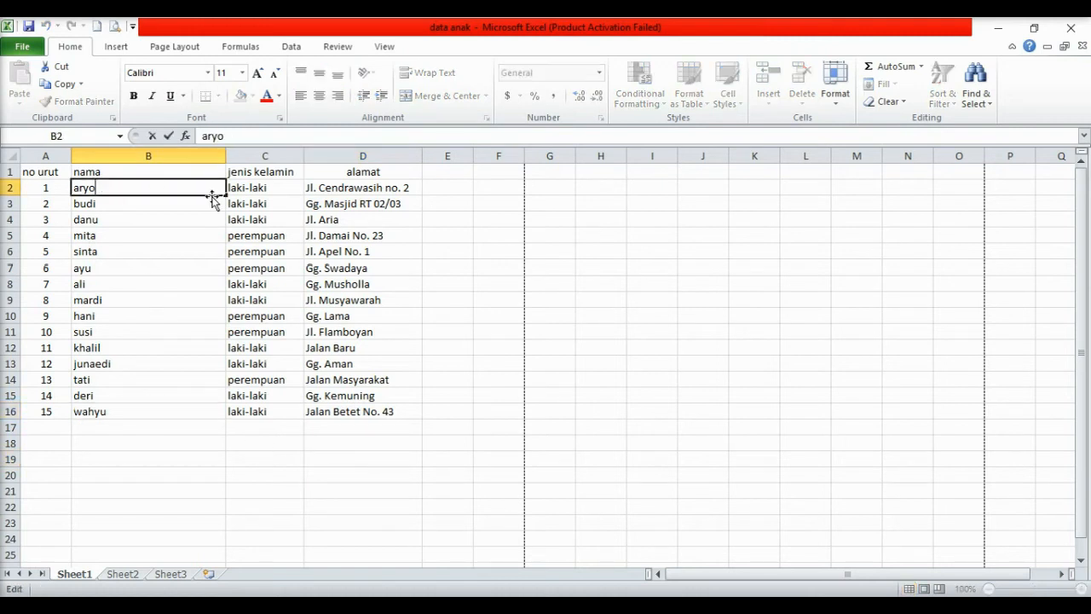
{"action": "left_click_drag", "start_coordinate": [117, 184], "coordinate": [58, 184]}
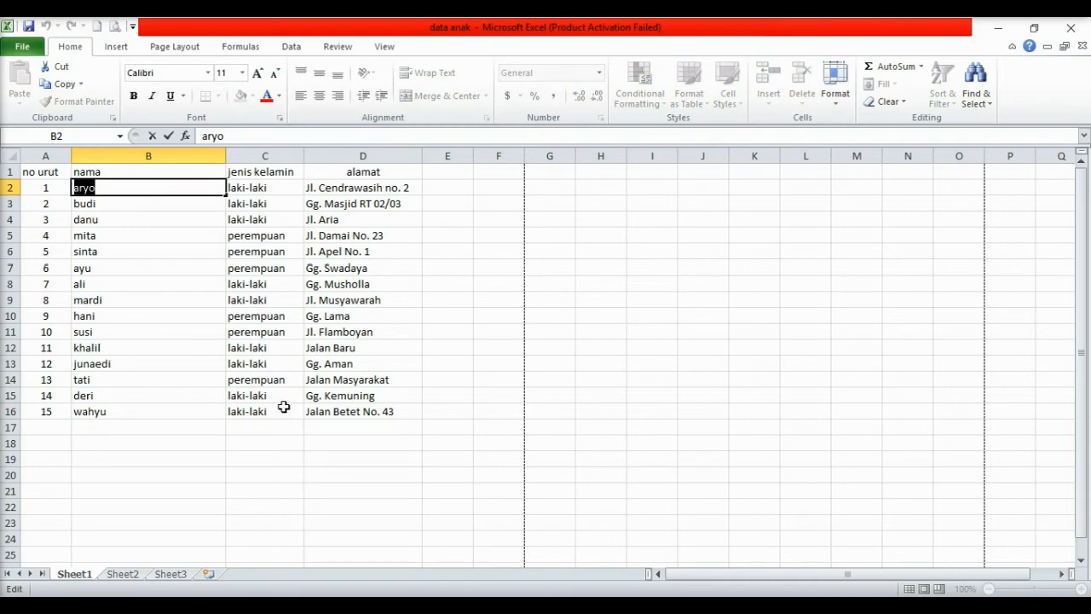
{"action": "type", "text": "kbar"}
{"action": "key", "text": "Return"}
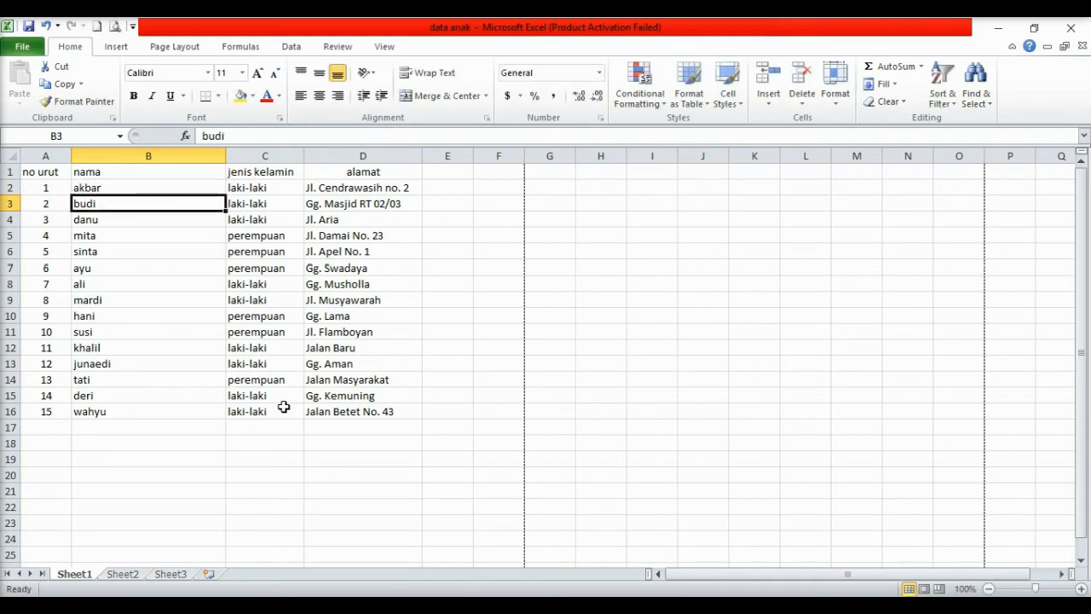
{"action": "left_click", "coordinate": [29, 27]}
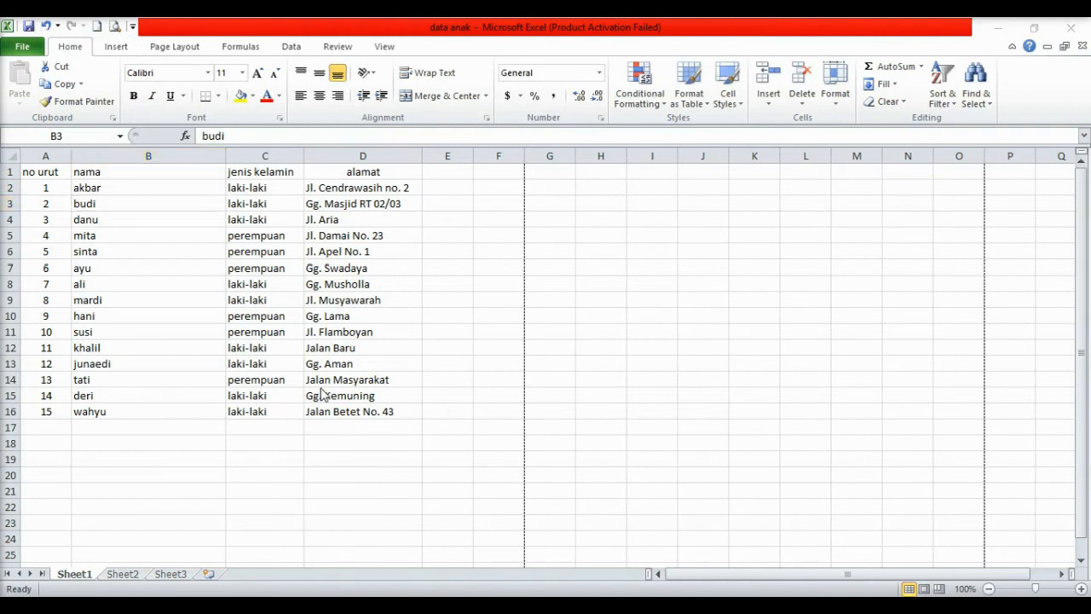
Switch back to the Word letter, browse to record 3 and back to record 1, and check the first recipient's updated name
{"action": "left_click", "coordinate": [377, 604]}
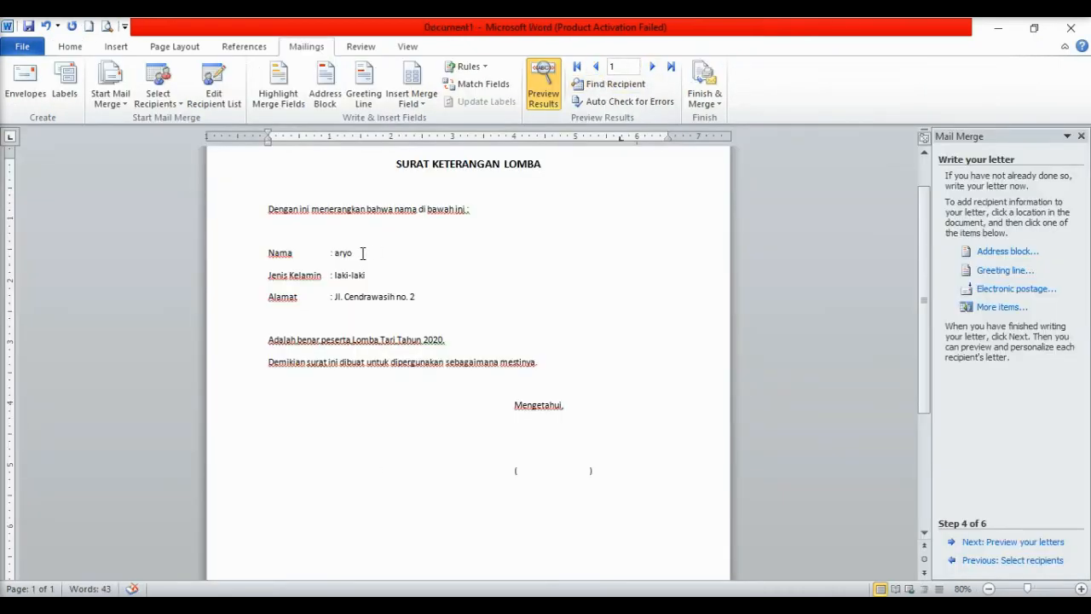
{"action": "left_click", "coordinate": [652, 67]}
{"action": "left_click", "coordinate": [652, 66]}
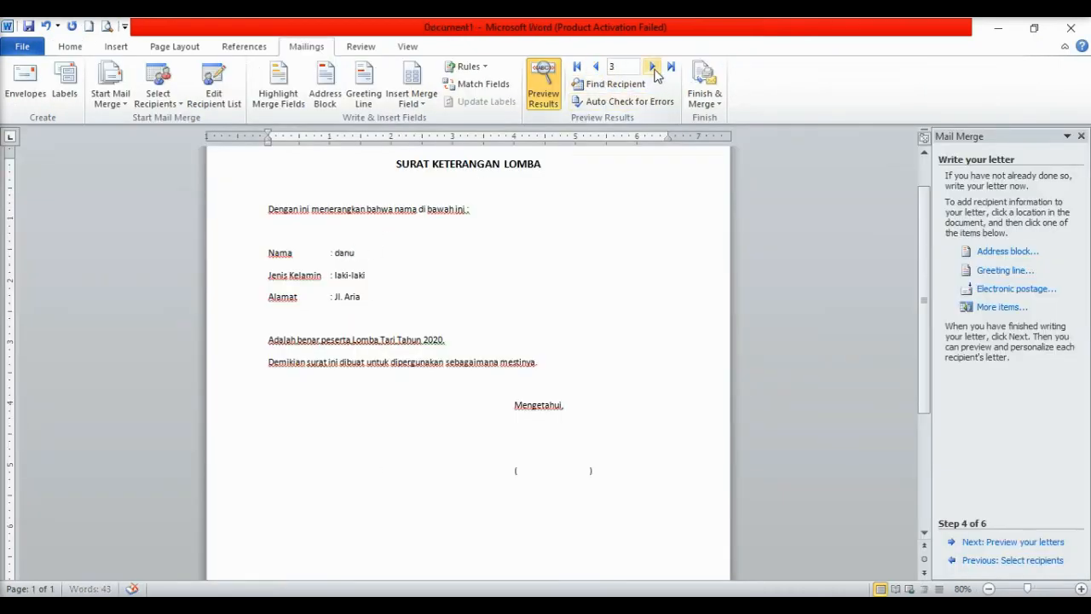
{"action": "left_click", "coordinate": [577, 67]}
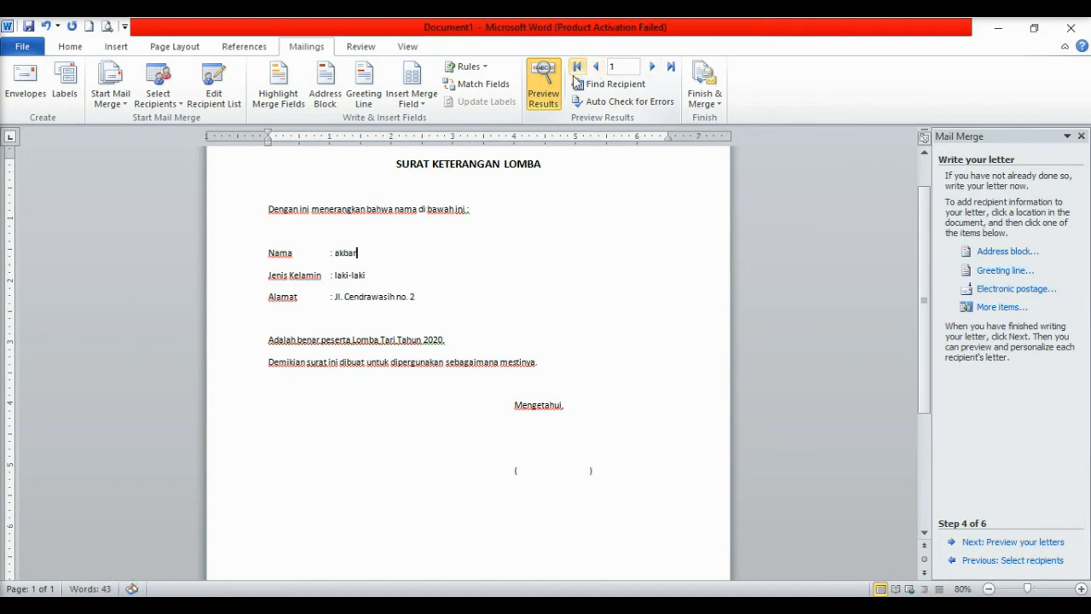
{"action": "left_click_drag", "start_coordinate": [335, 256], "coordinate": [352, 258]}
{"action": "left_click", "coordinate": [359, 259]}
{"action": "left_click", "coordinate": [378, 266]}
{"action": "scroll", "coordinate": [393, 260], "scroll_direction": "up", "scroll_amount": 3}
{"action": "scroll", "coordinate": [395, 261], "scroll_direction": "up", "scroll_amount": 1}
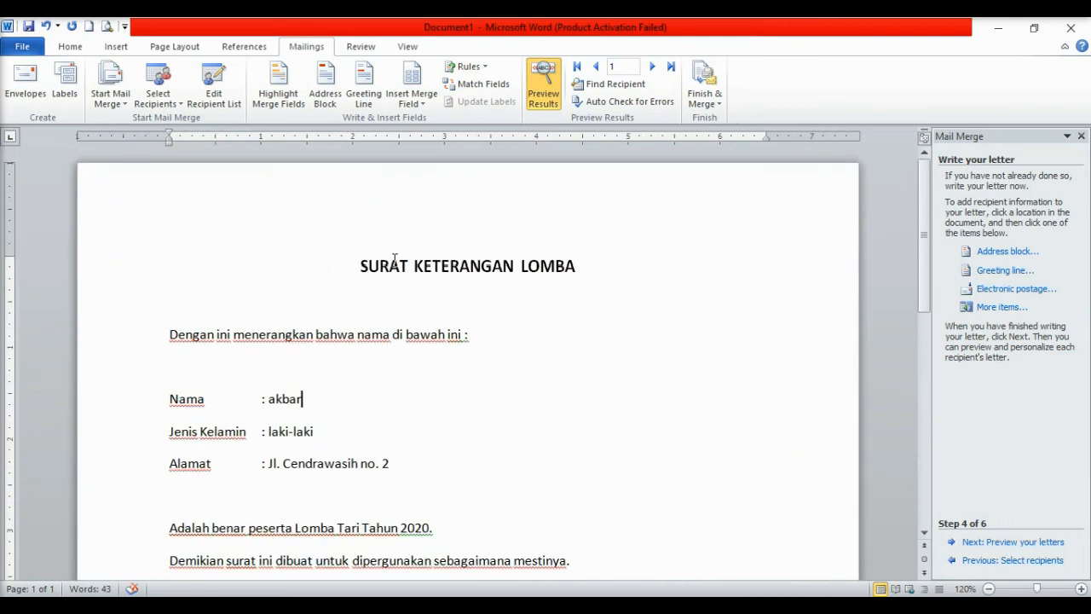
{"action": "scroll", "coordinate": [394, 267], "scroll_direction": "down", "scroll_amount": 1}
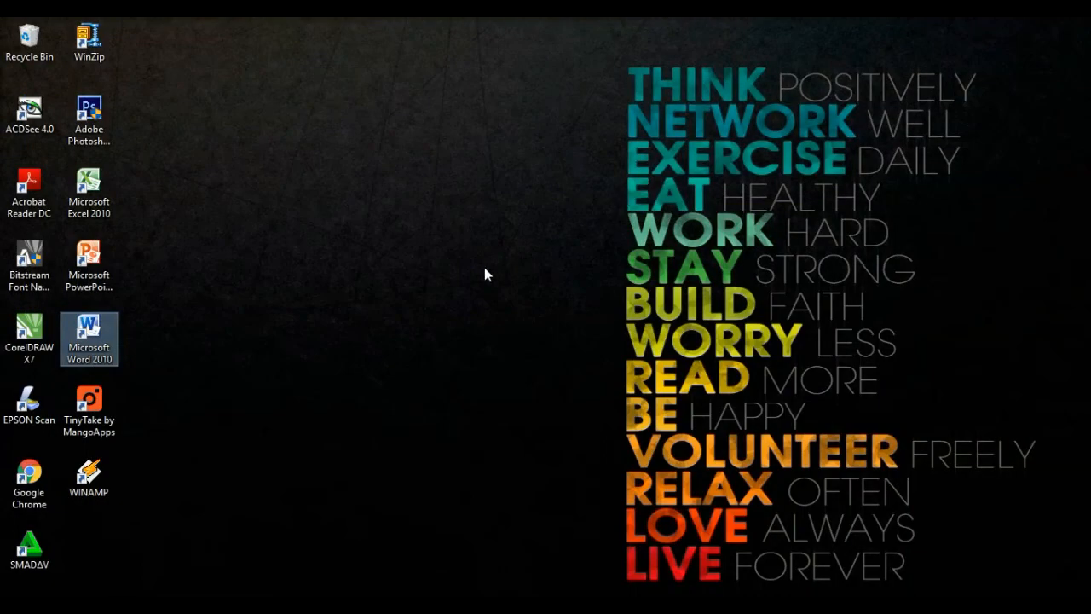
{"action": "left_click", "coordinate": [485, 268]}
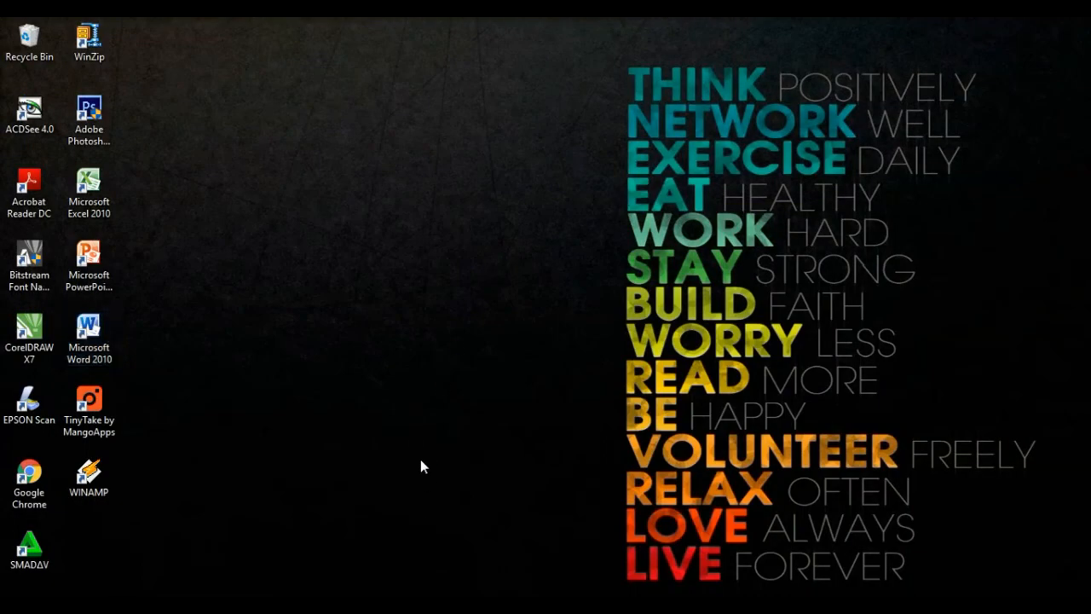